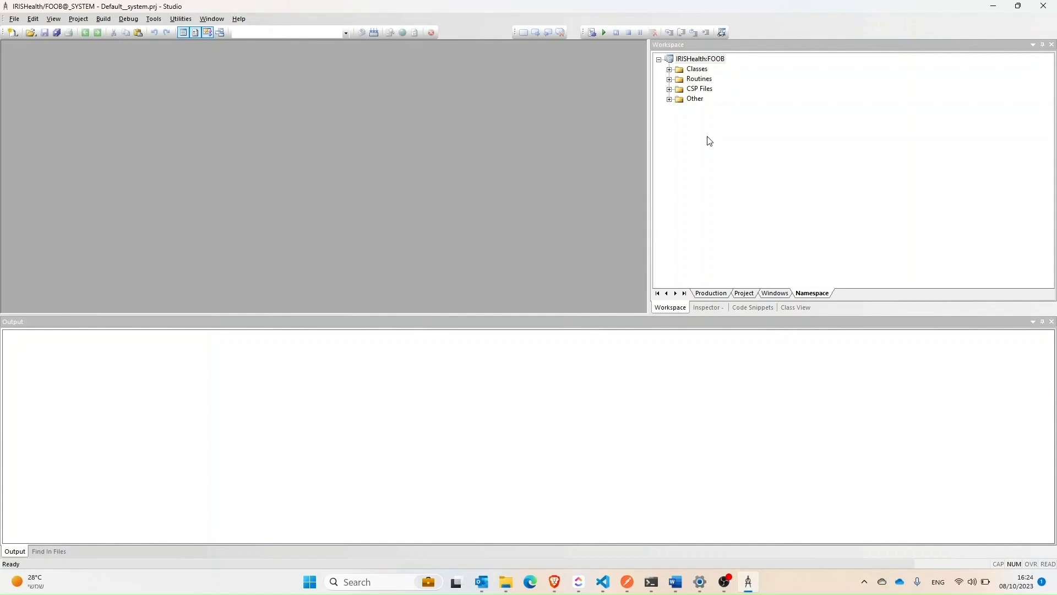
# Step: Import the zpm-0.7.0 XML file into the FOOB namespace, compiling the %ZPM.Installer class and adding it to the project
pyautogui.hotkey('alt', 'Tab')
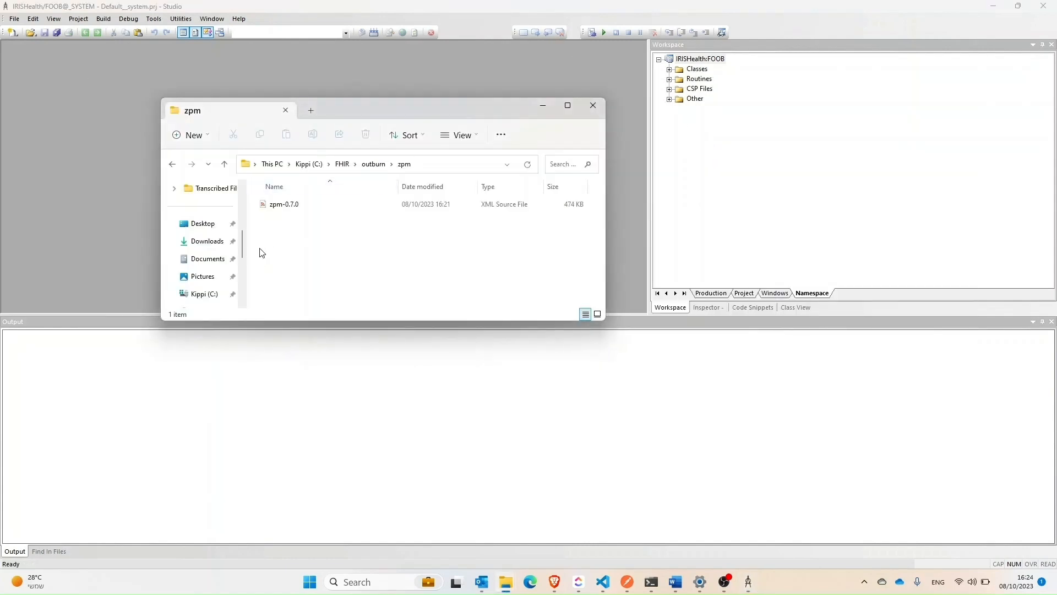
pyautogui.moveTo(284, 204); pyautogui.dragTo(683, 144)
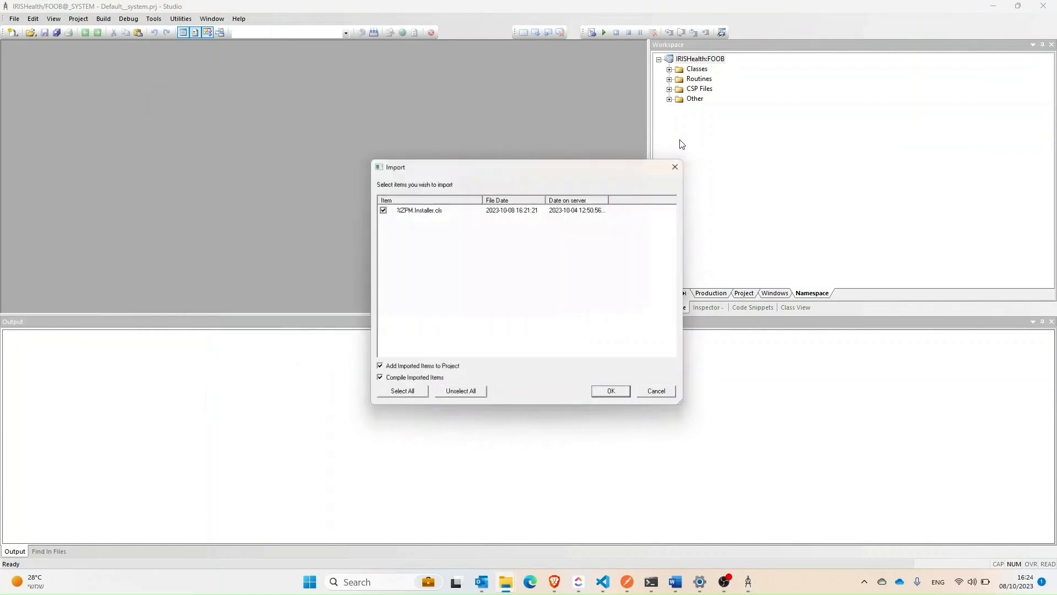
pyautogui.click(614, 397)
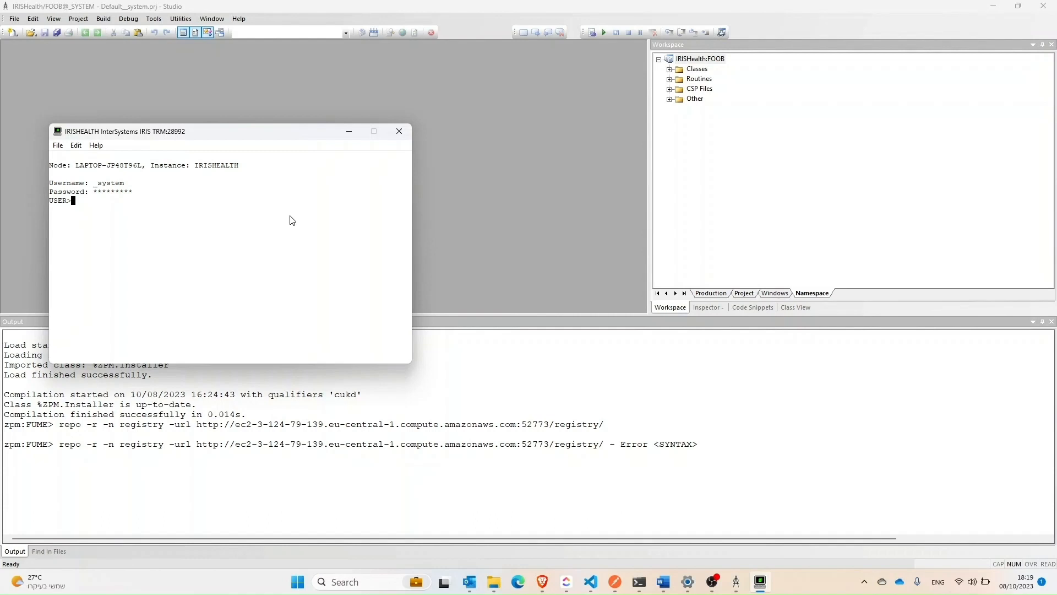
# Step: In the IRIS terminal, switch to the "FOOB" namespace and start the zpm package manager shell
pyautogui.write('zn "FOOB"')
pyautogui.press('Return')
pyautogui.write('zpm')
pyautogui.press('Return')
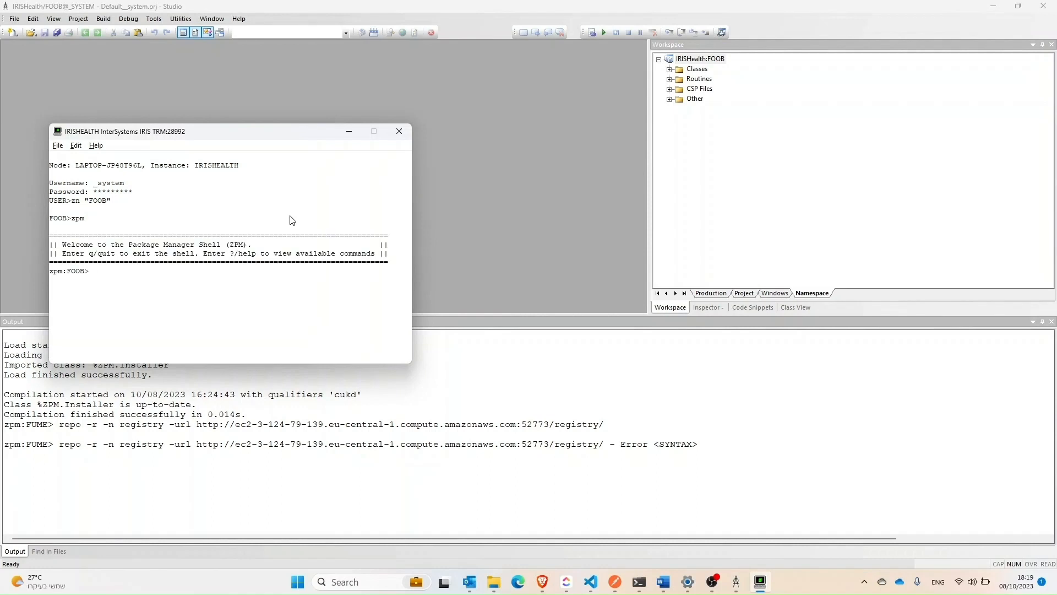
pyautogui.rightClick(189, 287)
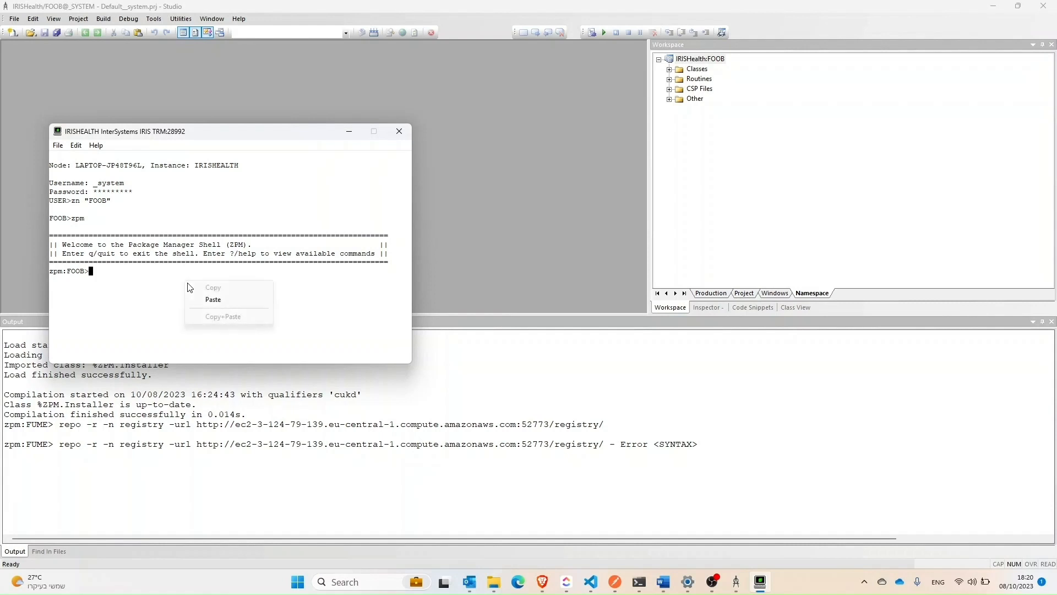
pyautogui.click(213, 300)
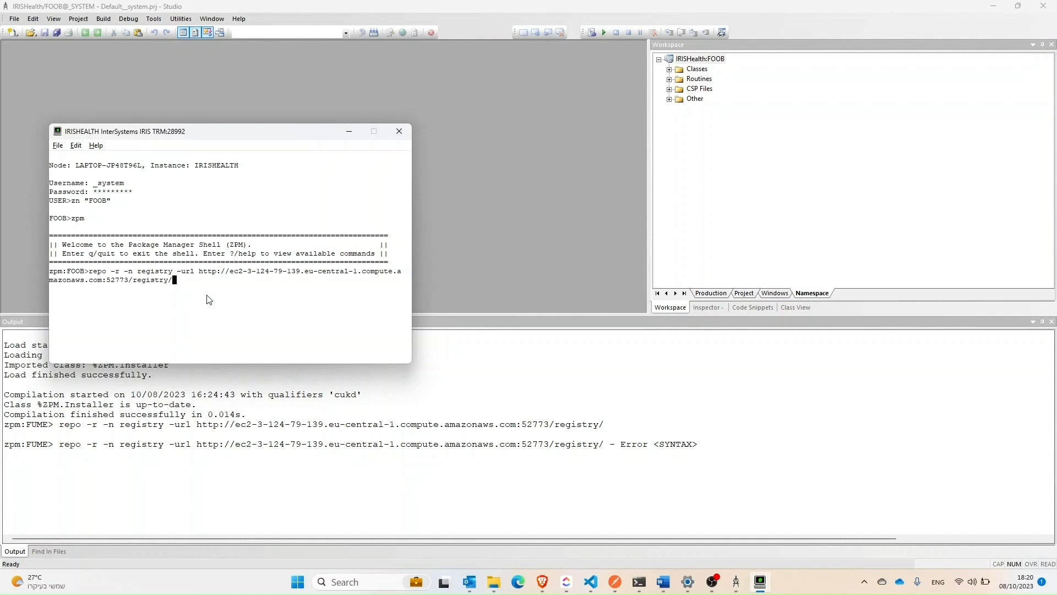
pyautogui.press('Return')
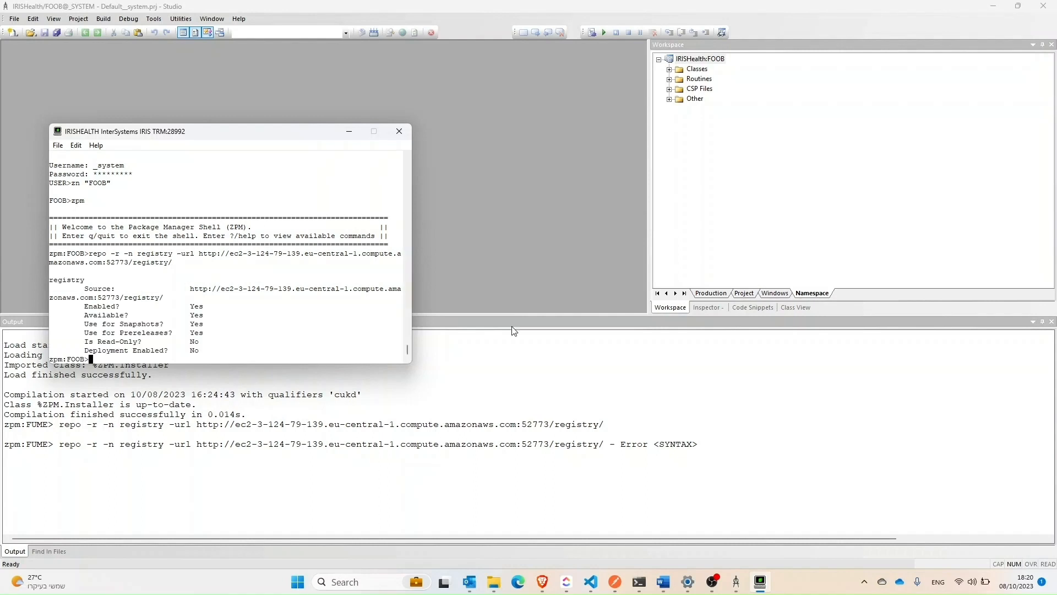
# Step: Start the FUME plugin installation with the command install -dev iris-fume-plugin
pyautogui.rightClick(292, 325)
pyautogui.click(312, 337)
pyautogui.press('Return')
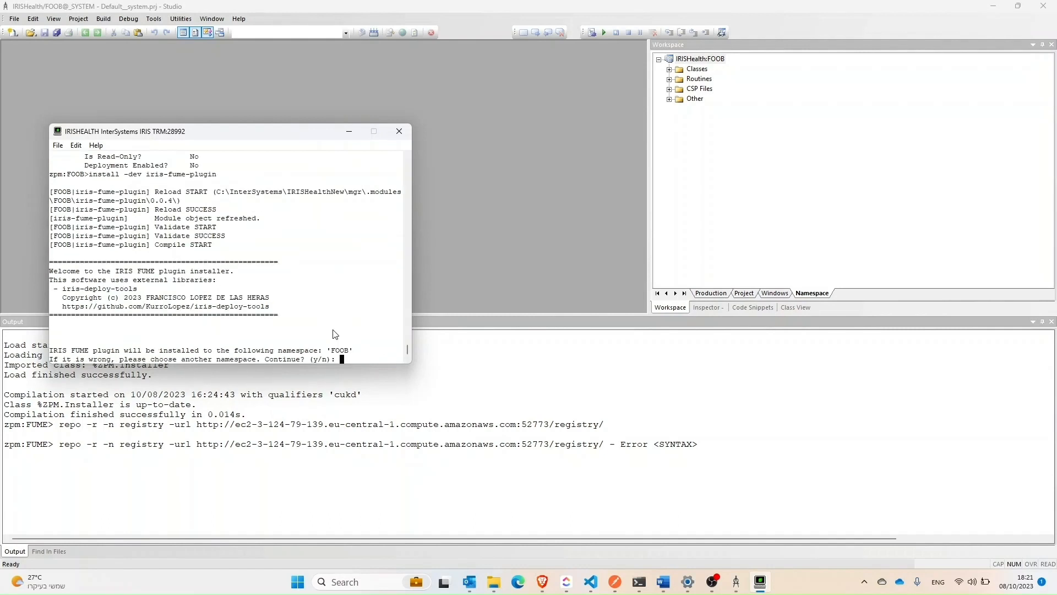
# Step: Confirm installation to the FOOB namespace and configure a local FHIR server at the default endpoint /csp/healthshare/foob/fhir/r4
pyautogui.write('y')
pyautogui.press('Return')
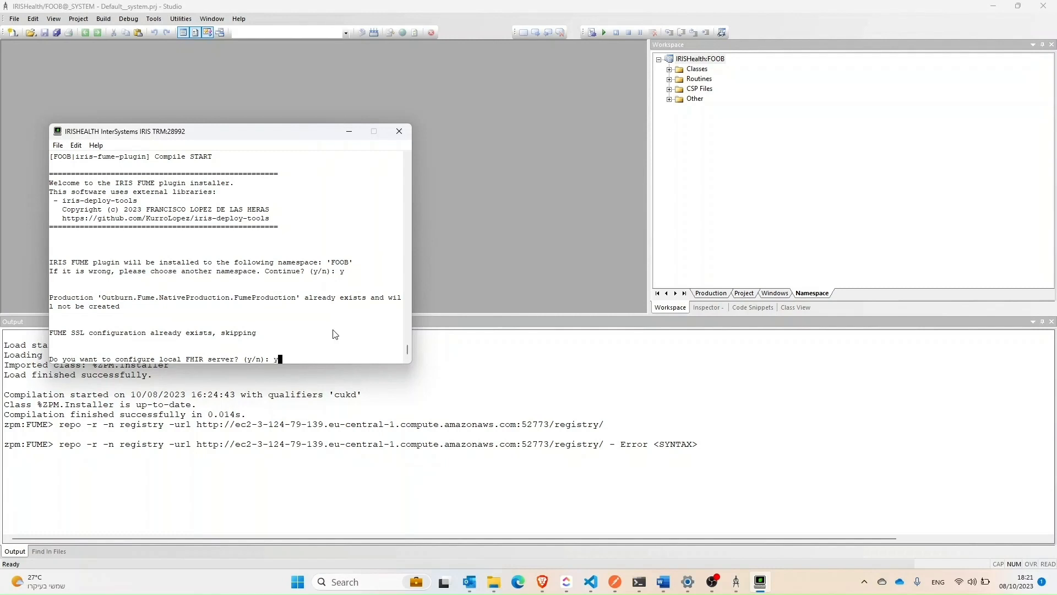
pyautogui.write('y')
pyautogui.press('Return')
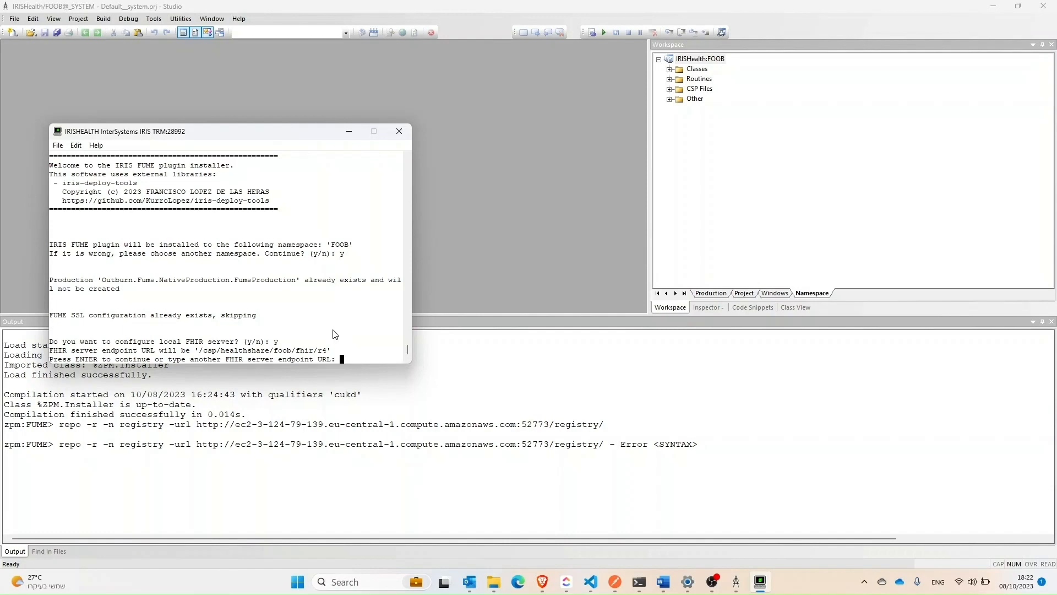
pyautogui.press('Return')
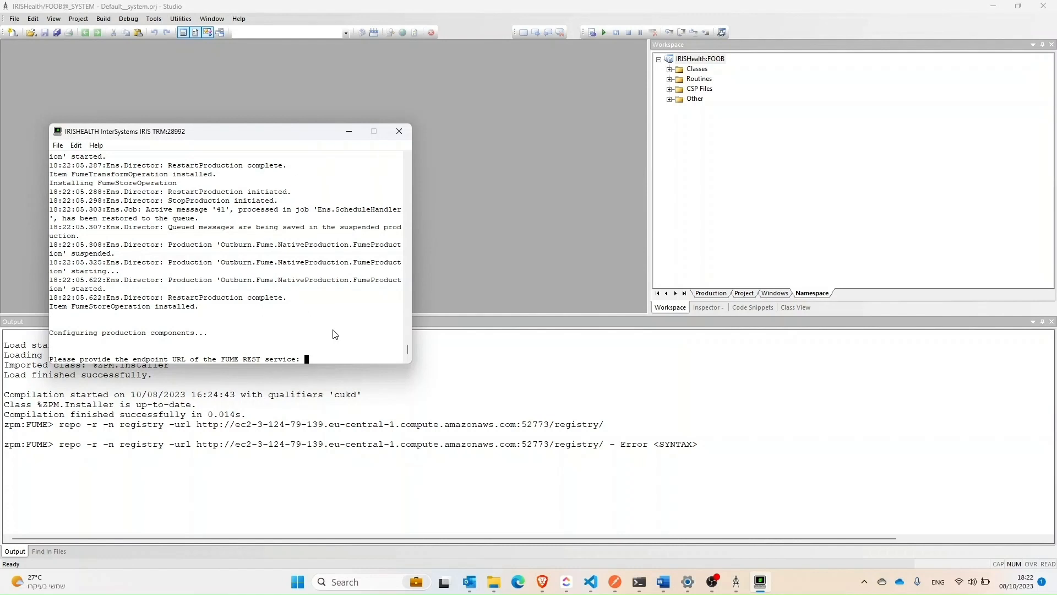
# Step: Leave the FUME REST service and designer URLs empty, and accept the default TCP port 9980 for FumeBusinessService
pyautogui.press('Return')
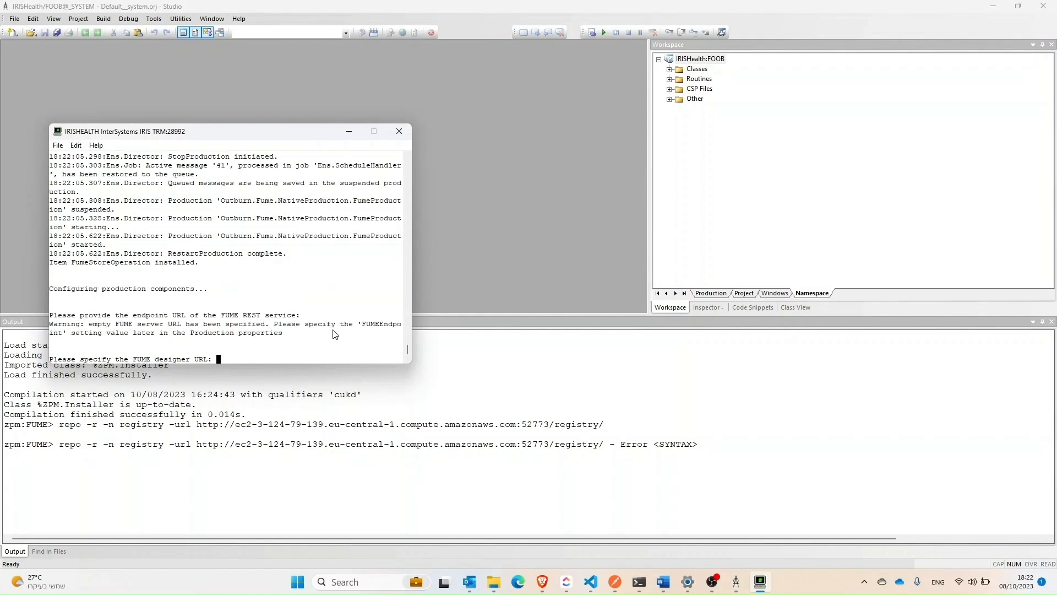
pyautogui.press('Return')
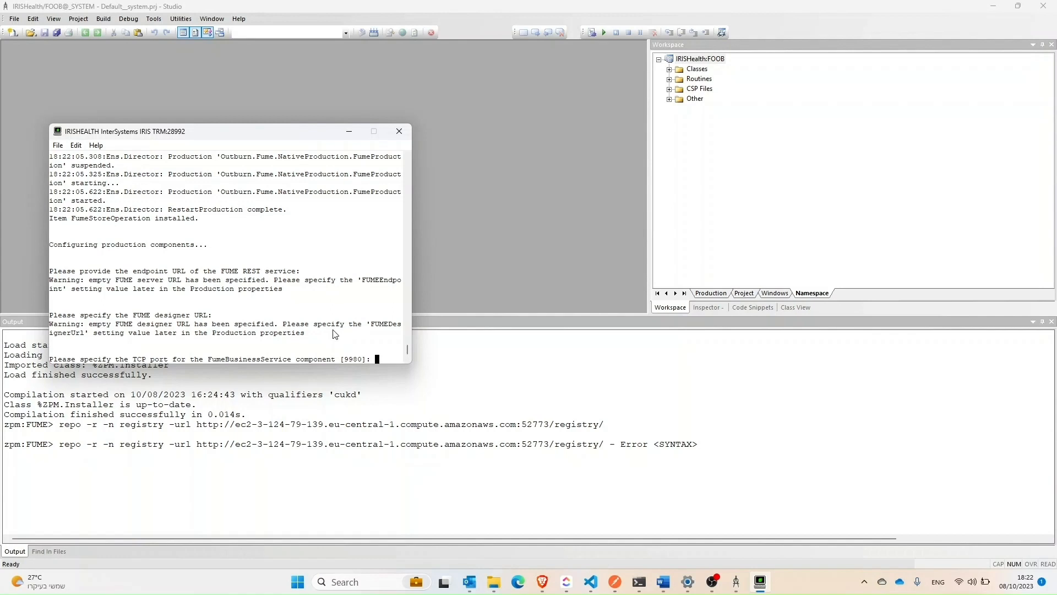
pyautogui.press('Return')
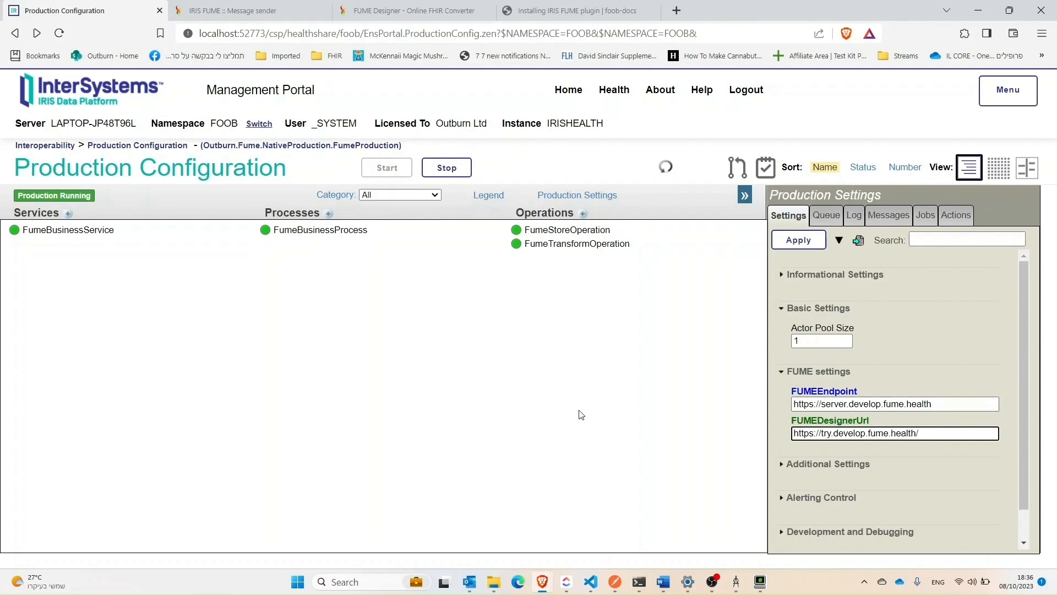
# Step: Review the available Business Process and ContentType options in the FumeBusinessService settings
pyautogui.click(83, 232)
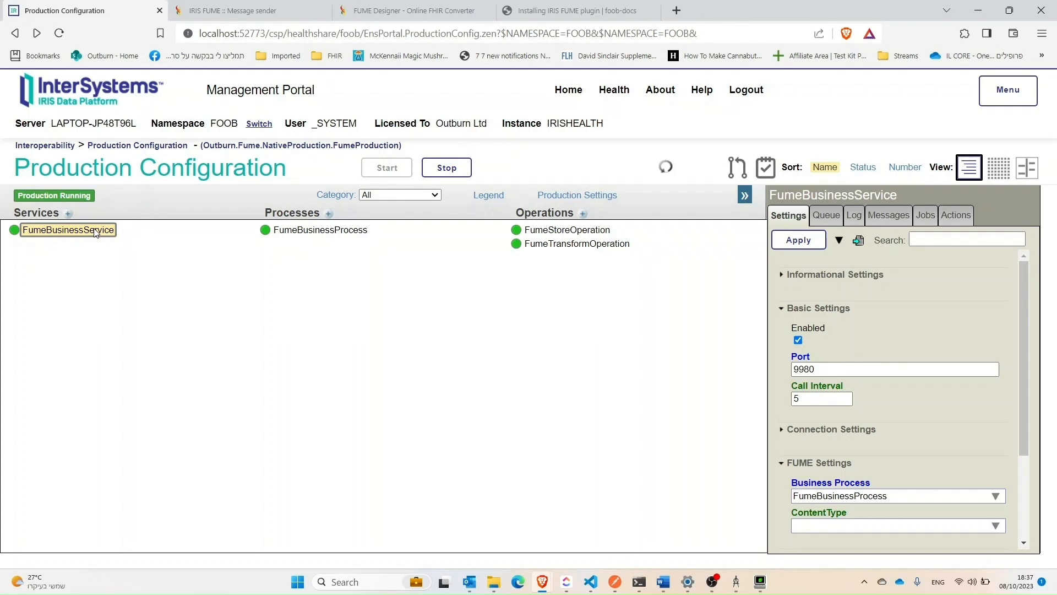
pyautogui.click(998, 497)
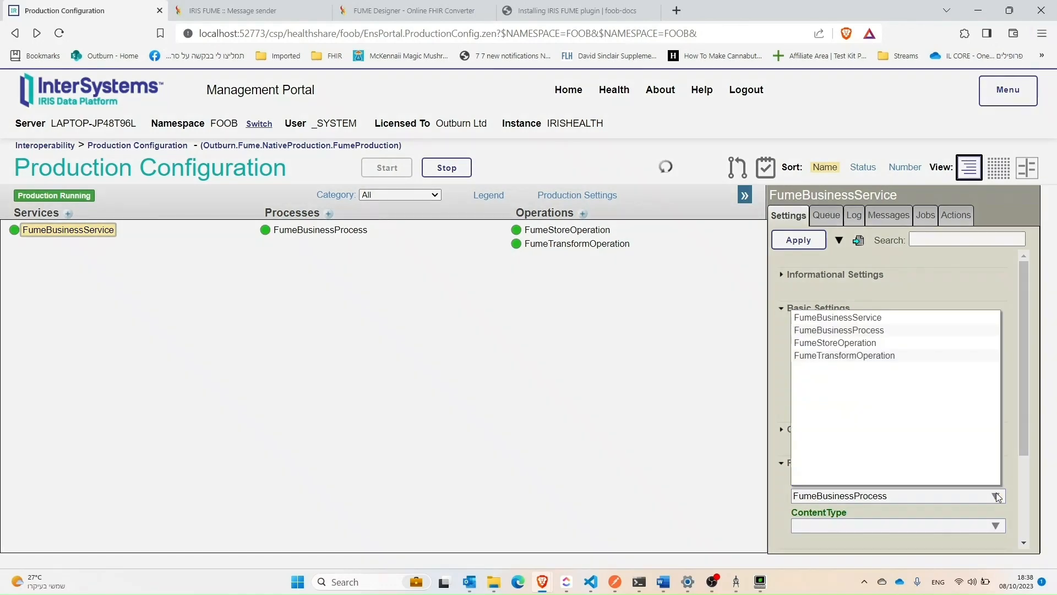
pyautogui.click(997, 497)
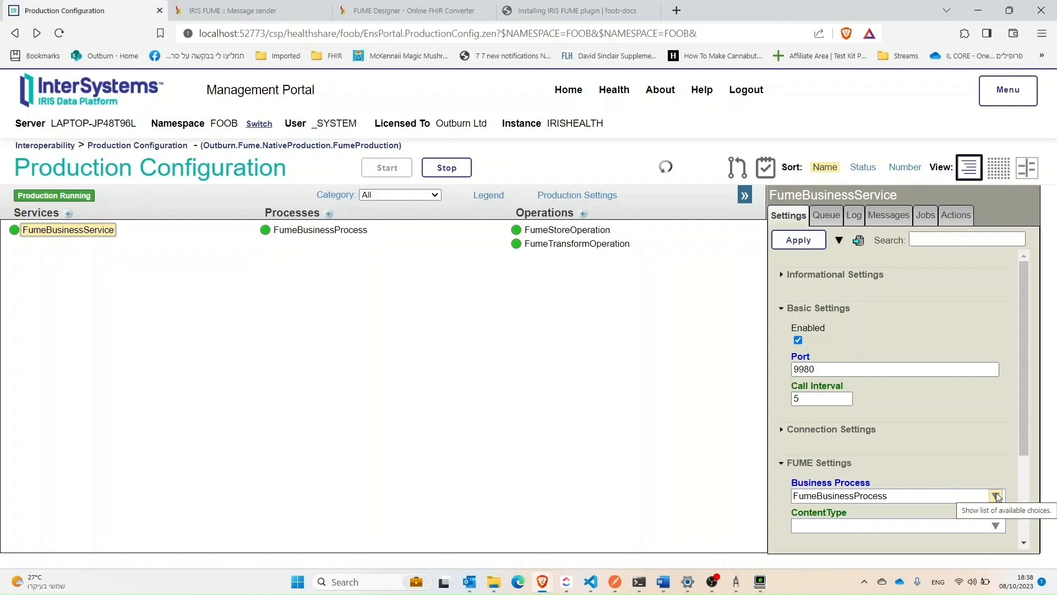
pyautogui.click(996, 526)
pyautogui.click(996, 525)
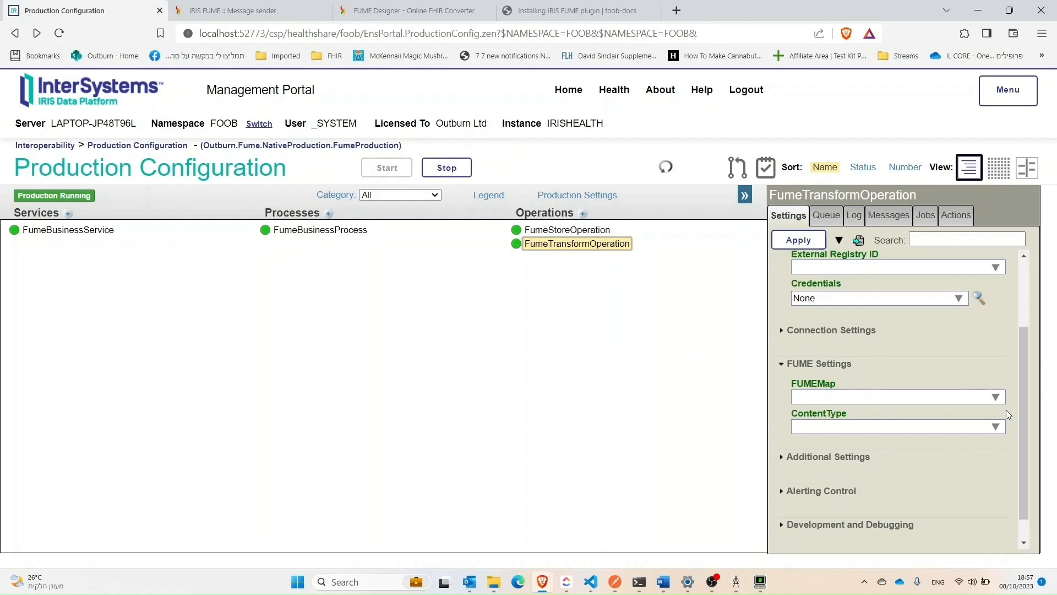
# Step: Review the FUMEMap and ContentType options of FumeTransformOperation, and view the FumeStoreOperation settings
pyautogui.click(996, 398)
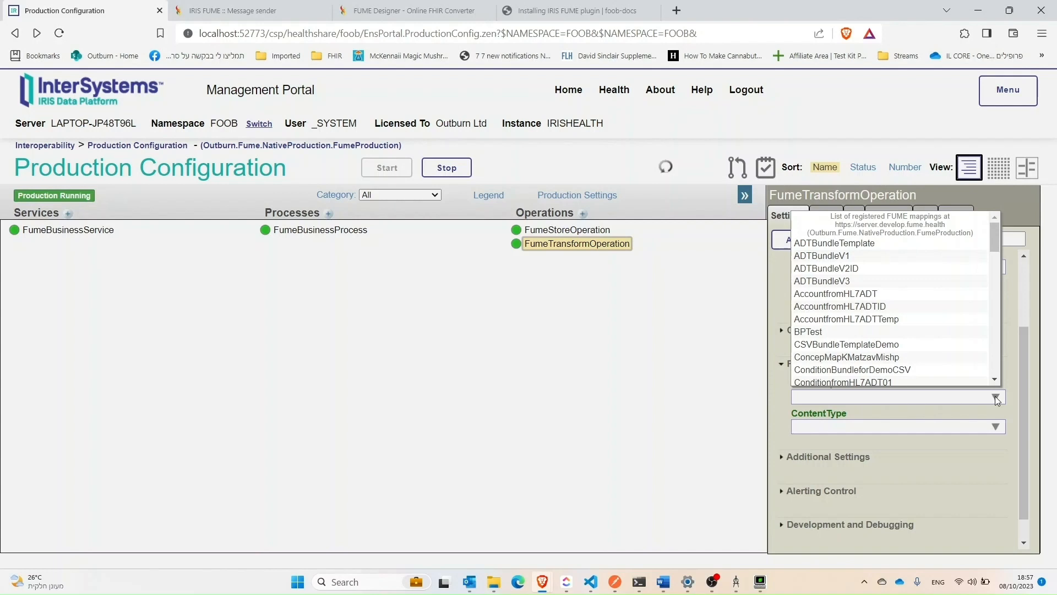
pyautogui.click(996, 397)
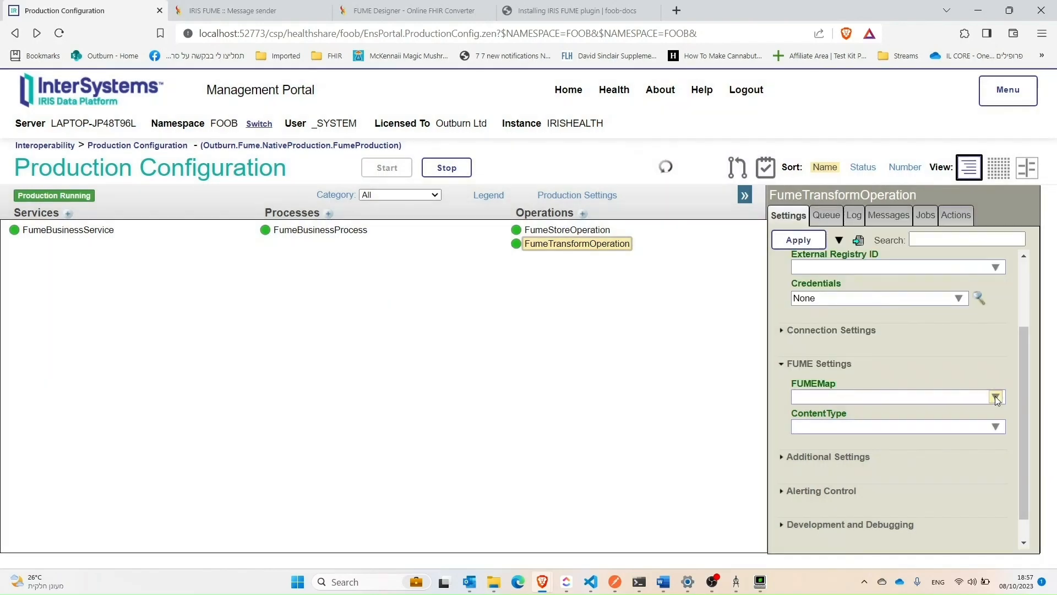
pyautogui.click(994, 428)
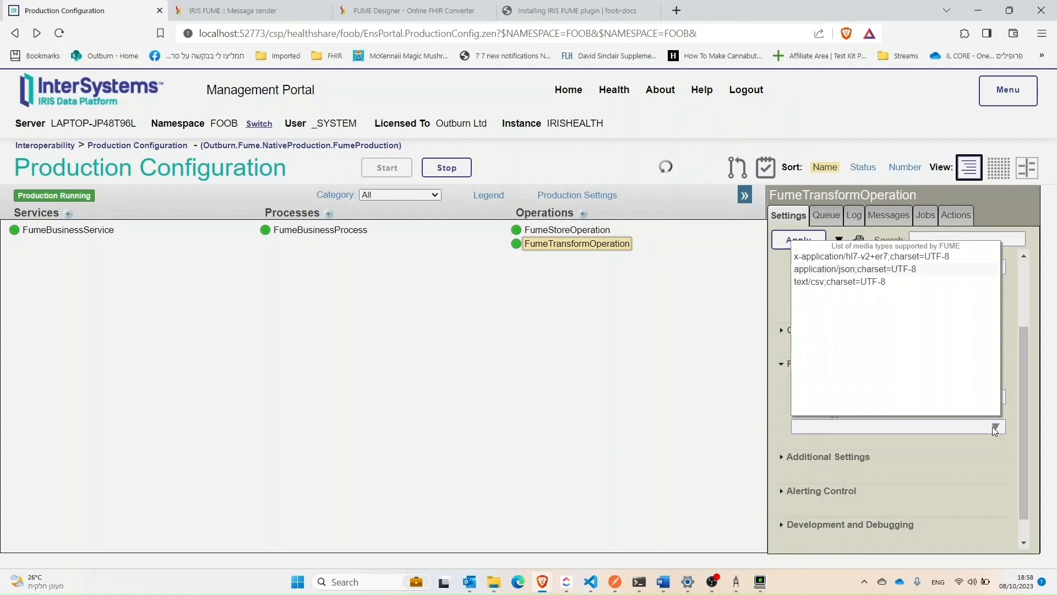
pyautogui.click(558, 408)
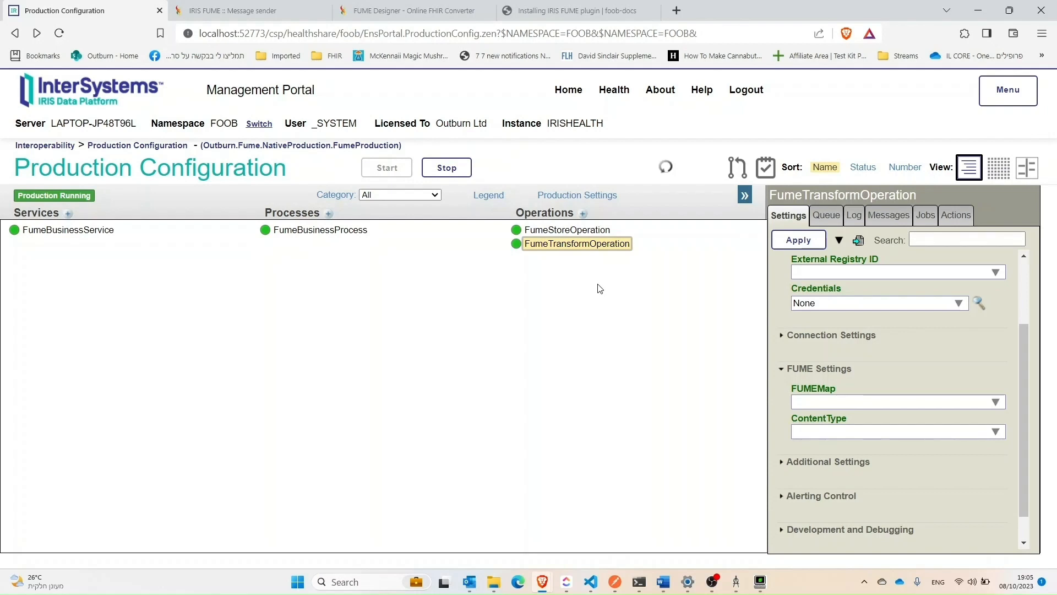
pyautogui.click(577, 234)
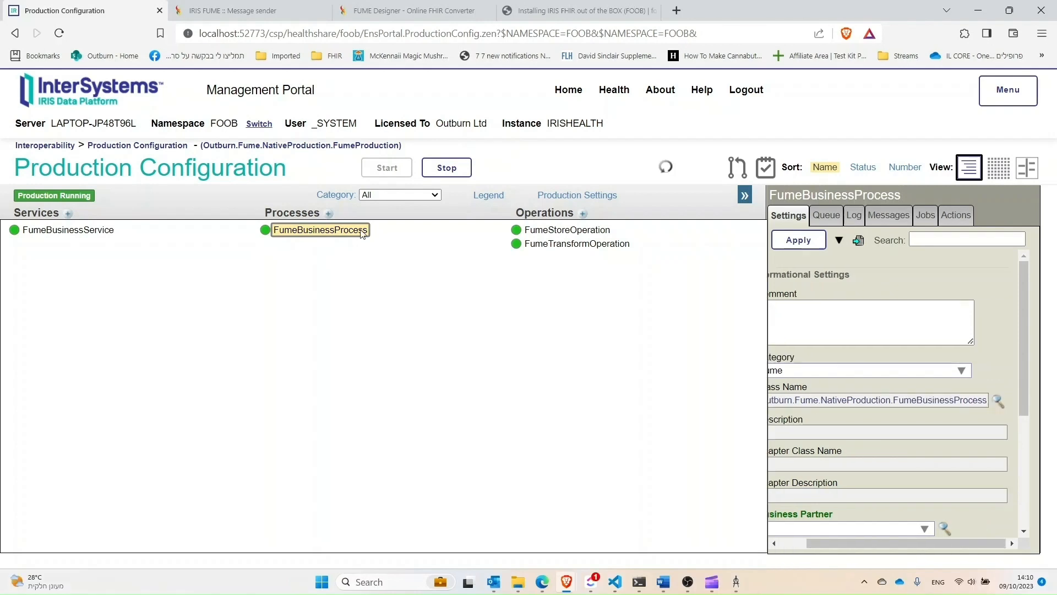
# Step: Open FumeBusinessProcess in the Business Process Designer and start the request builder for its FumeTransformOperation call
pyautogui.click(997, 403)
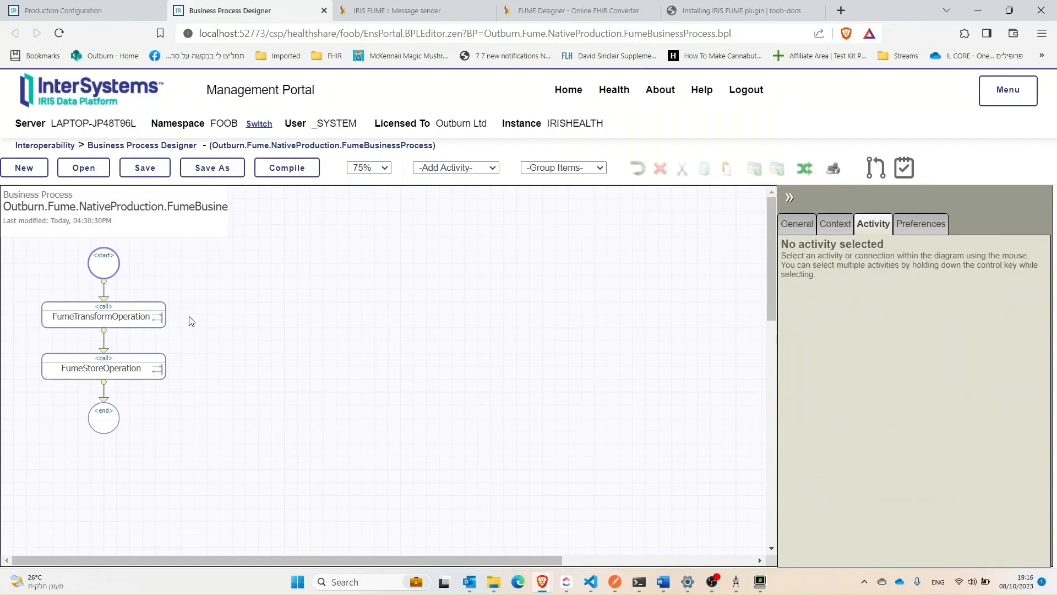
pyautogui.click(141, 317)
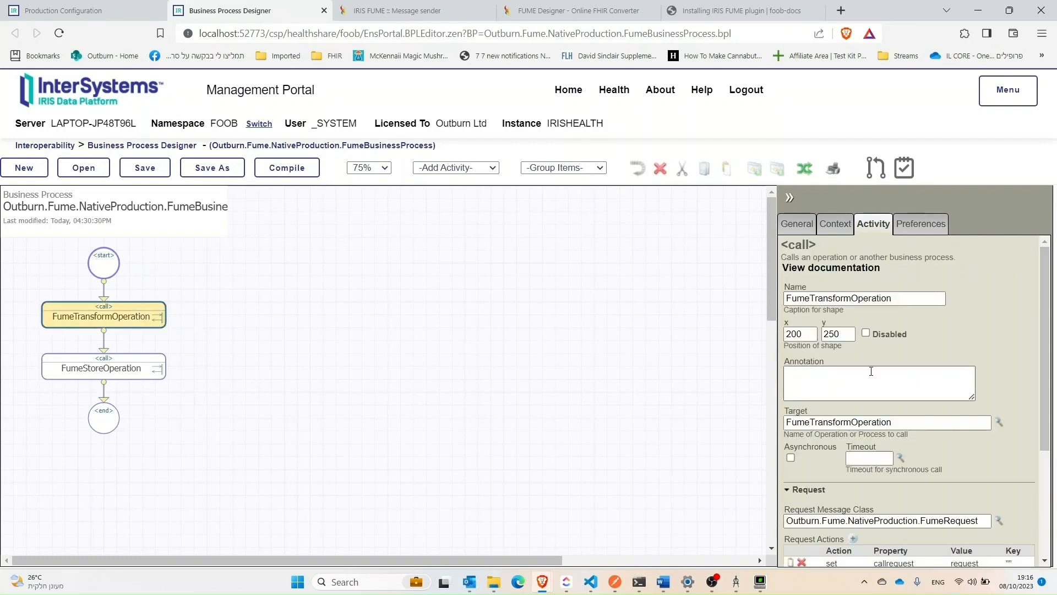
pyautogui.scroll(-3, 870, 372)
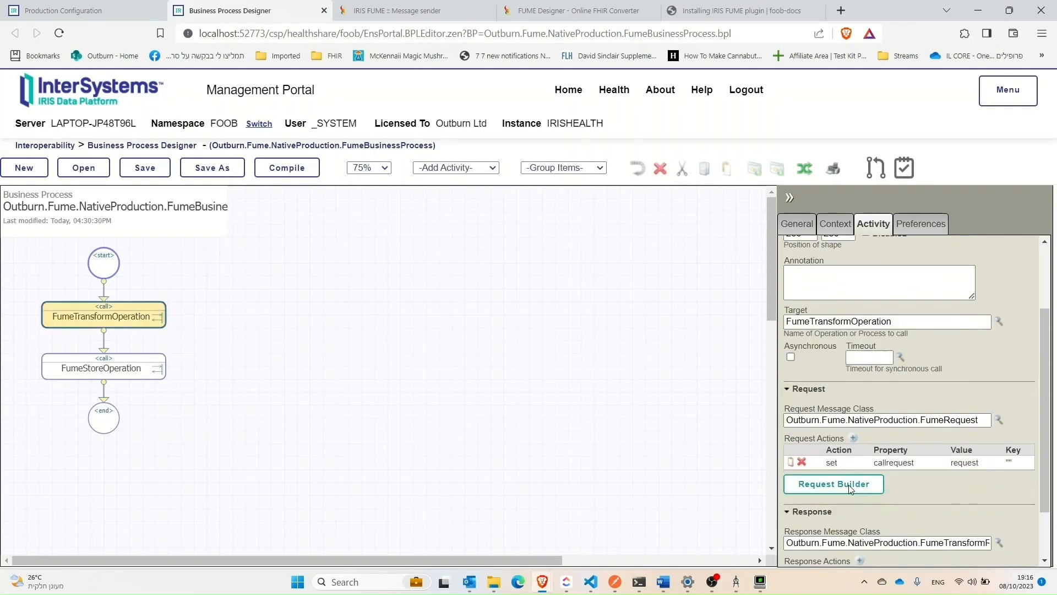
pyautogui.click(848, 485)
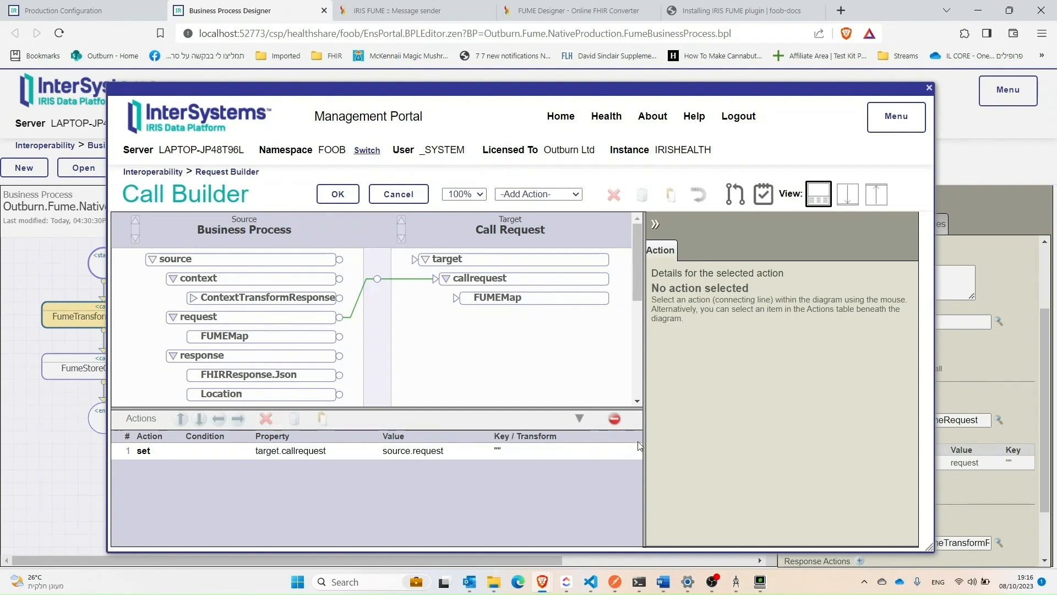
# Step: Add a set action assigning "LaniadoPatient" to target.callrequest.FUMEMap, and compile the business process
pyautogui.click(500, 299)
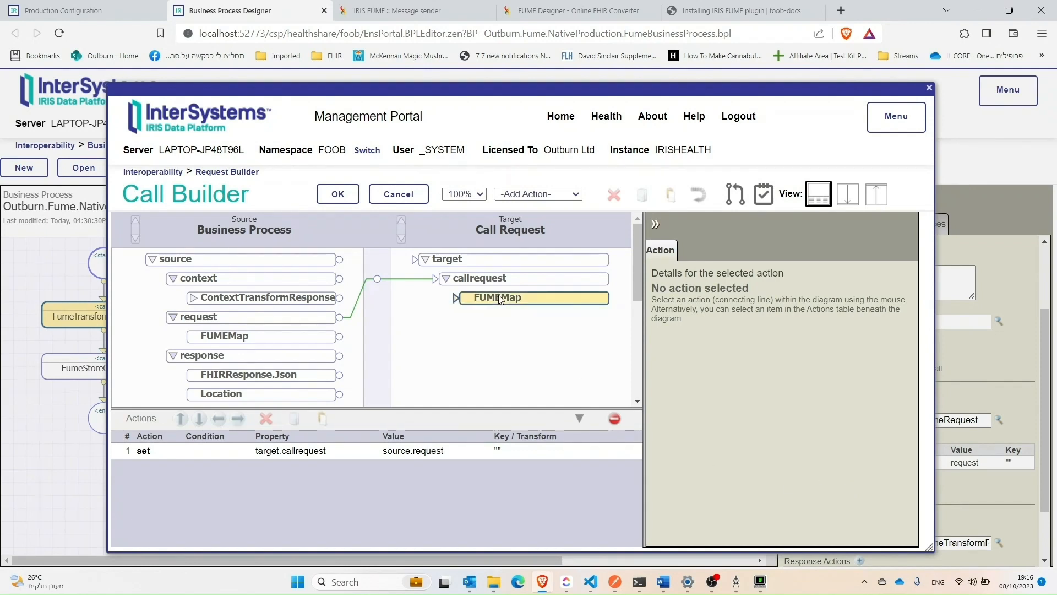
pyautogui.click(528, 196)
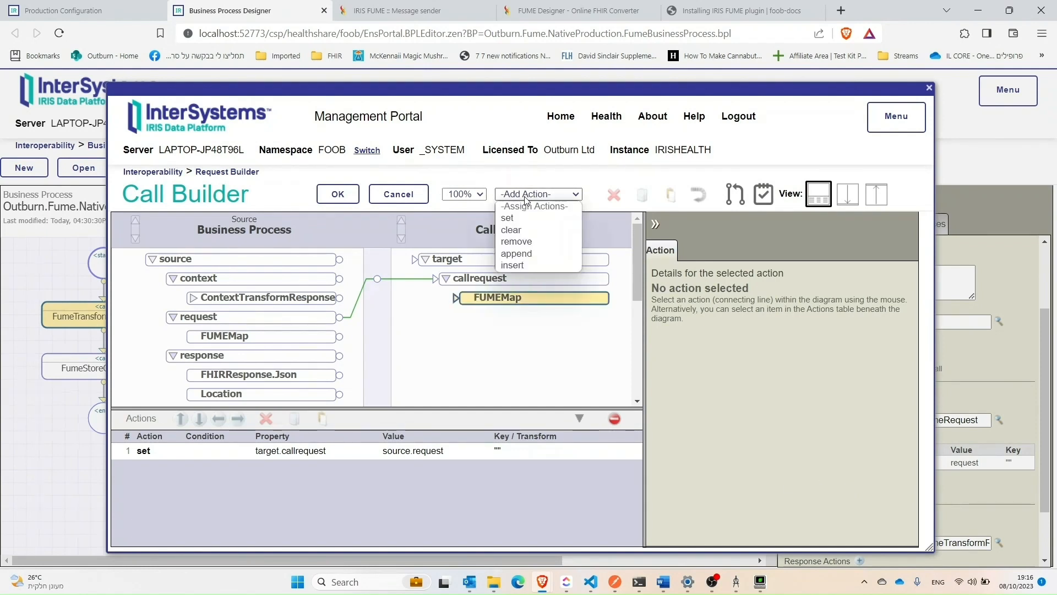
pyautogui.click(523, 218)
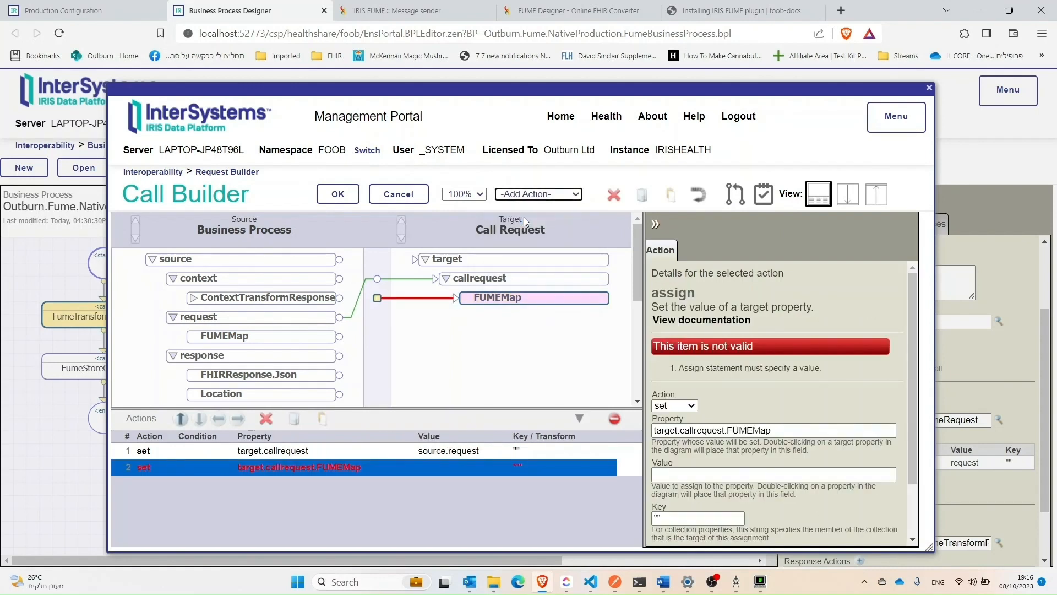
pyautogui.click(692, 472)
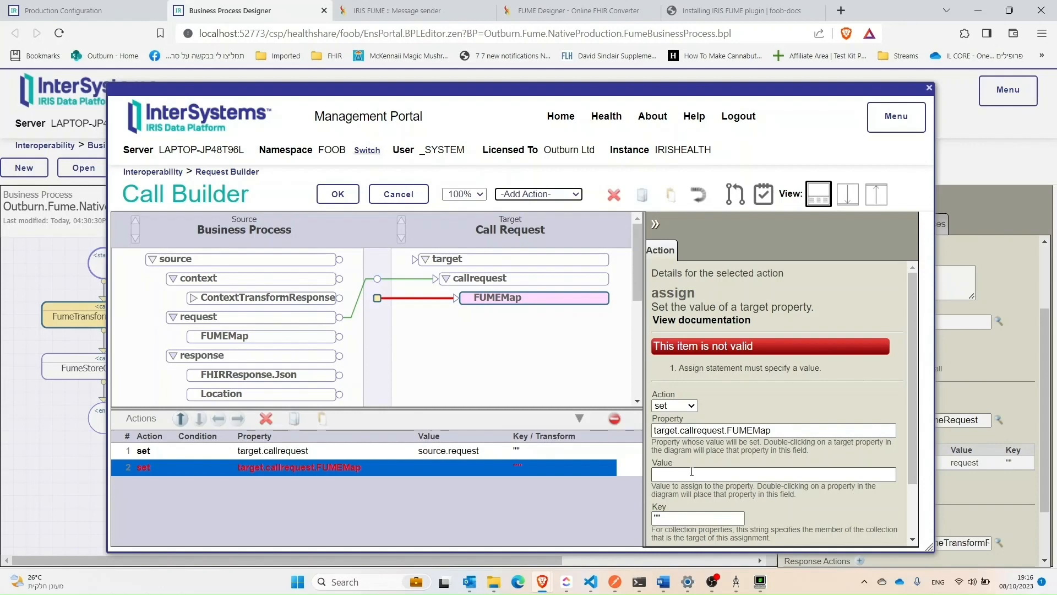
pyautogui.click(692, 471)
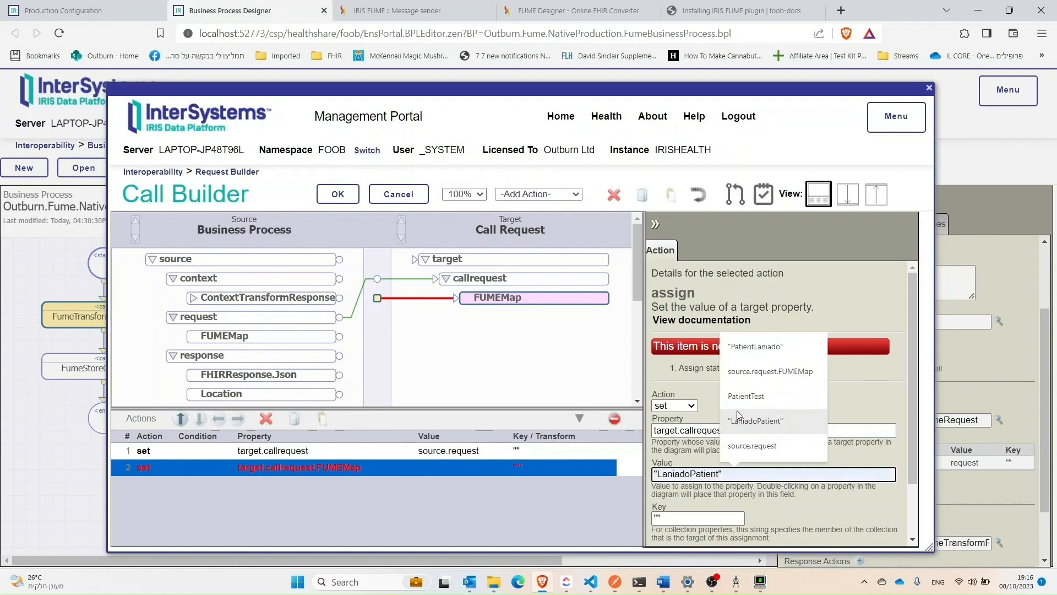
pyautogui.click(765, 421)
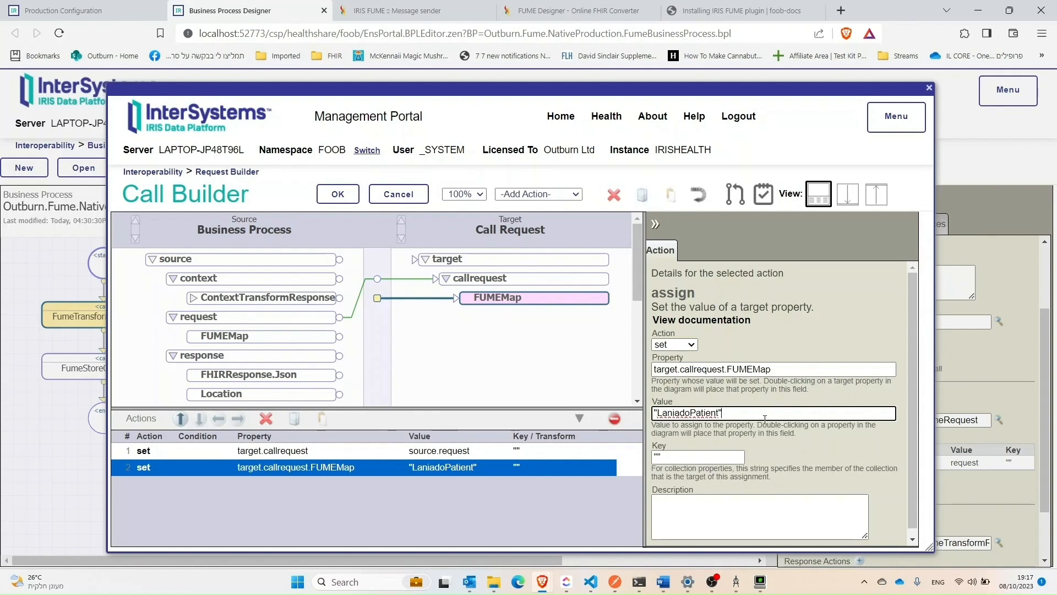
pyautogui.click(330, 194)
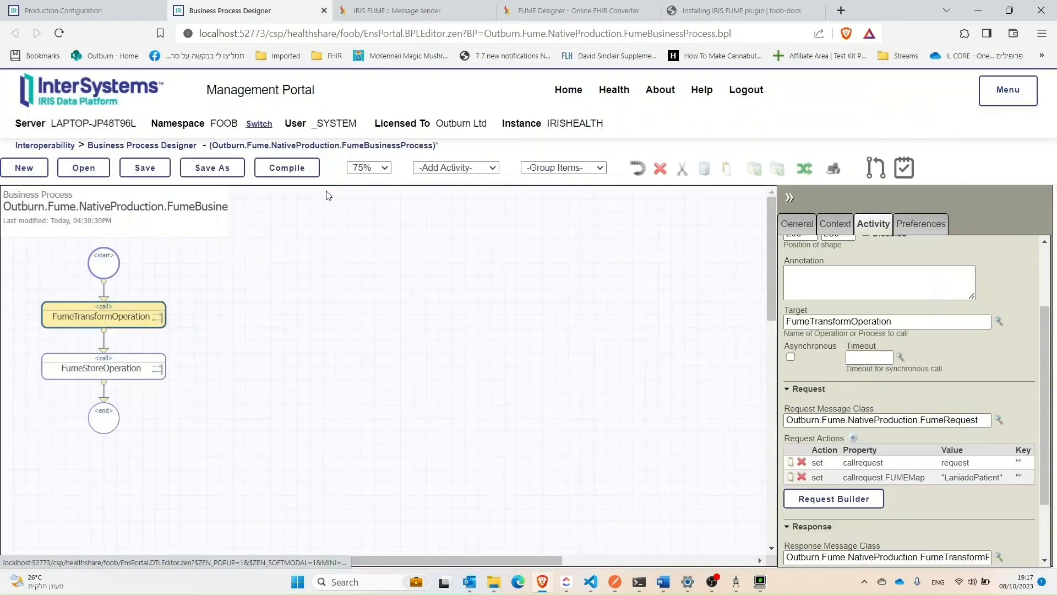
pyautogui.click(291, 169)
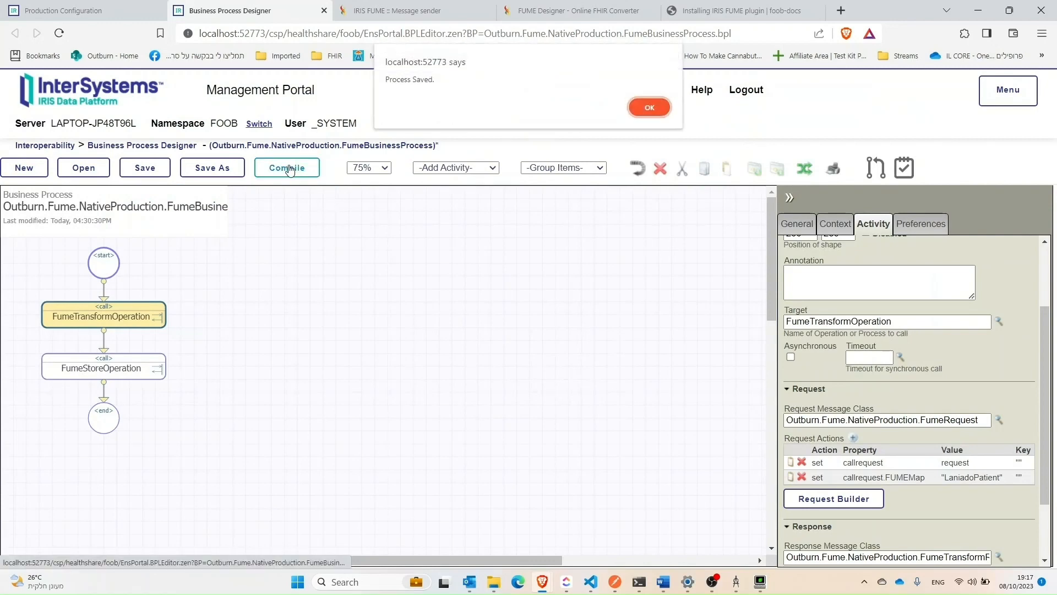
# Step: Acknowledge the process save and finish compiling FumeBusinessProcess, closing the compilation output
pyautogui.click(655, 104)
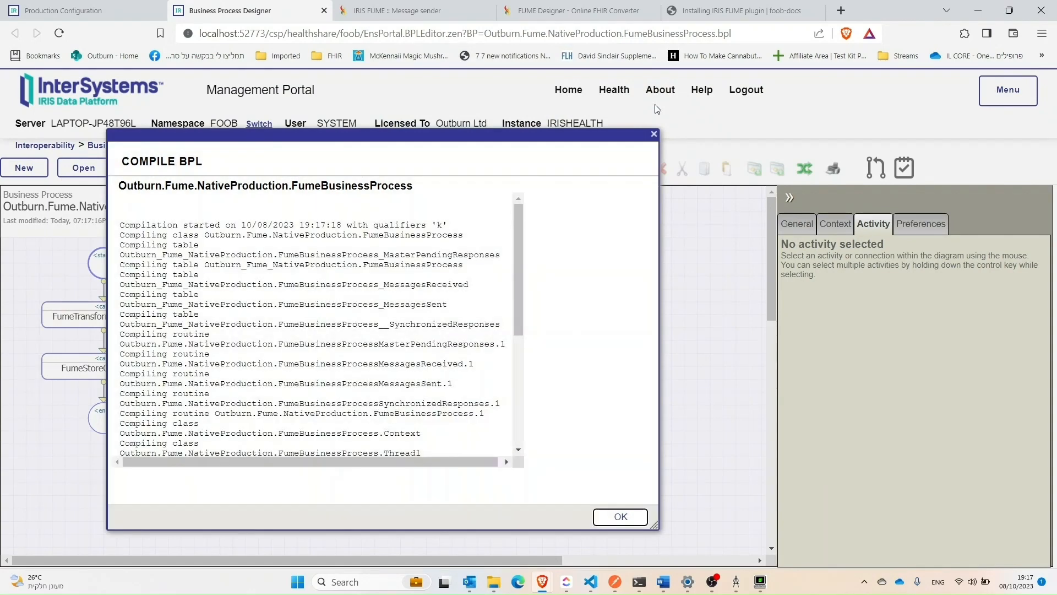
pyautogui.click(611, 519)
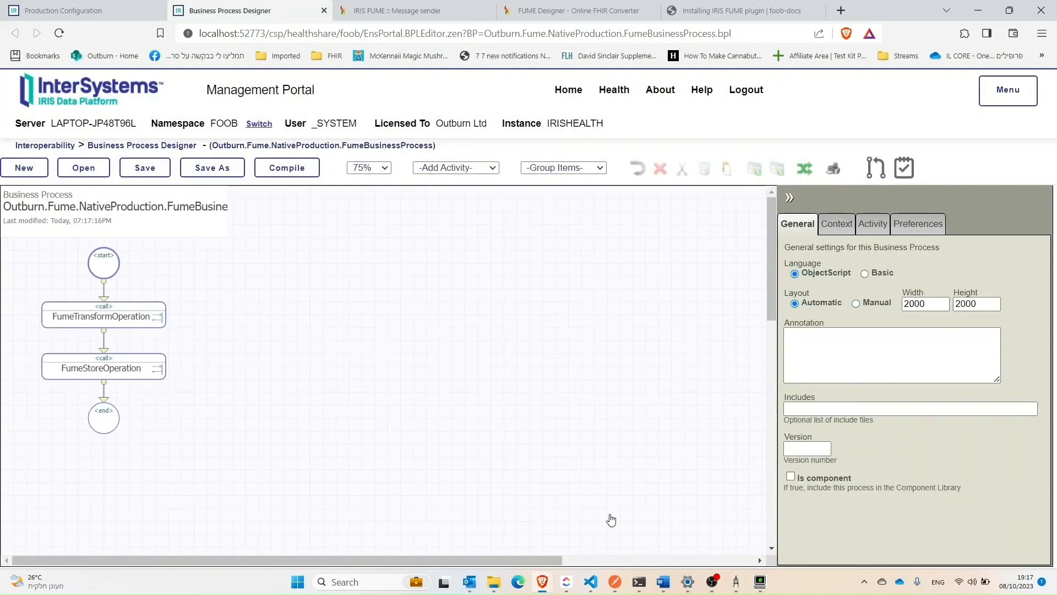
pyautogui.scroll(-1, 505, 257)
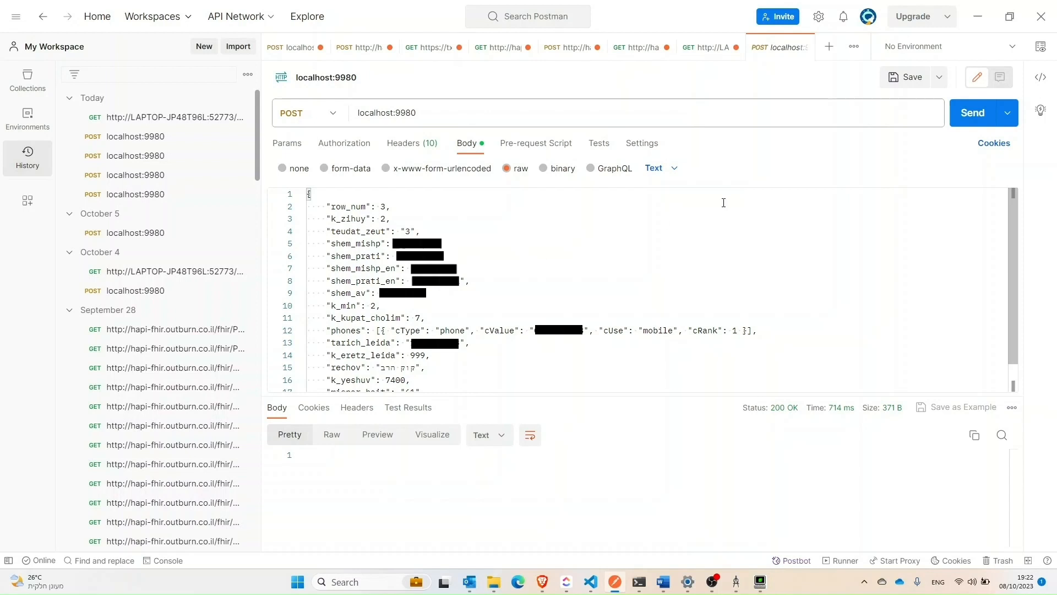
# Step: In Postman, send the patient JSON as a POST request to localhost:9980 and open the returned location link as a new GET request
pyautogui.click(972, 112)
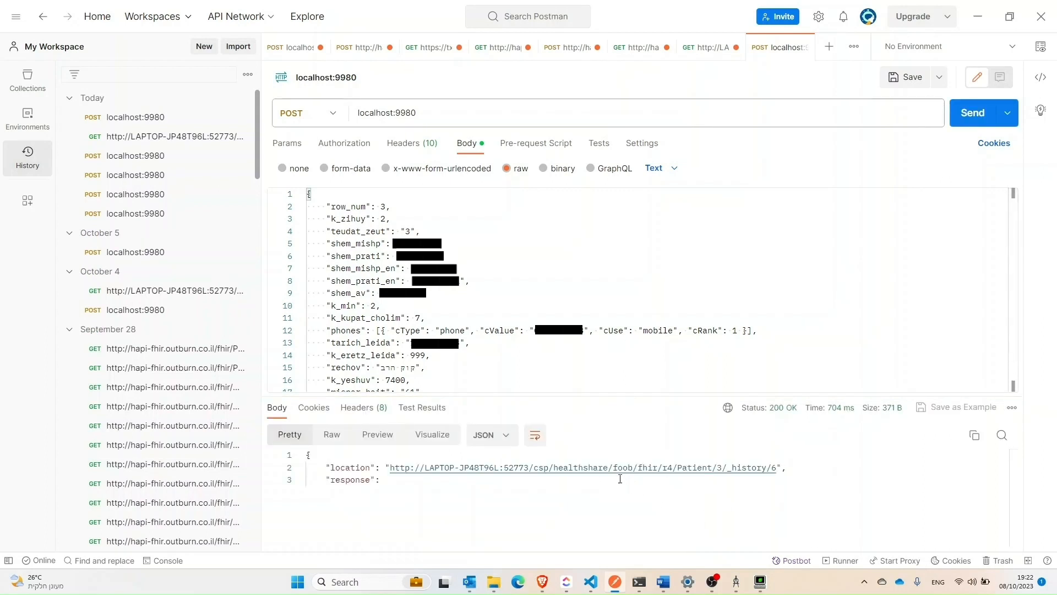
pyautogui.click(608, 469)
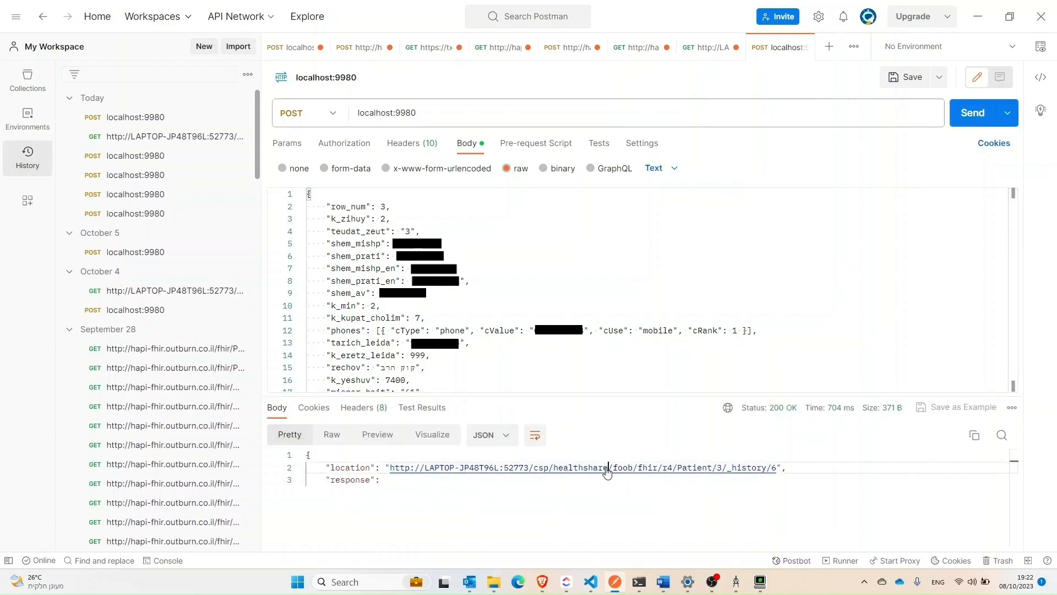
pyautogui.keyDown('ctrl'); pyautogui.click(607, 469); pyautogui.keyUp('ctrl')
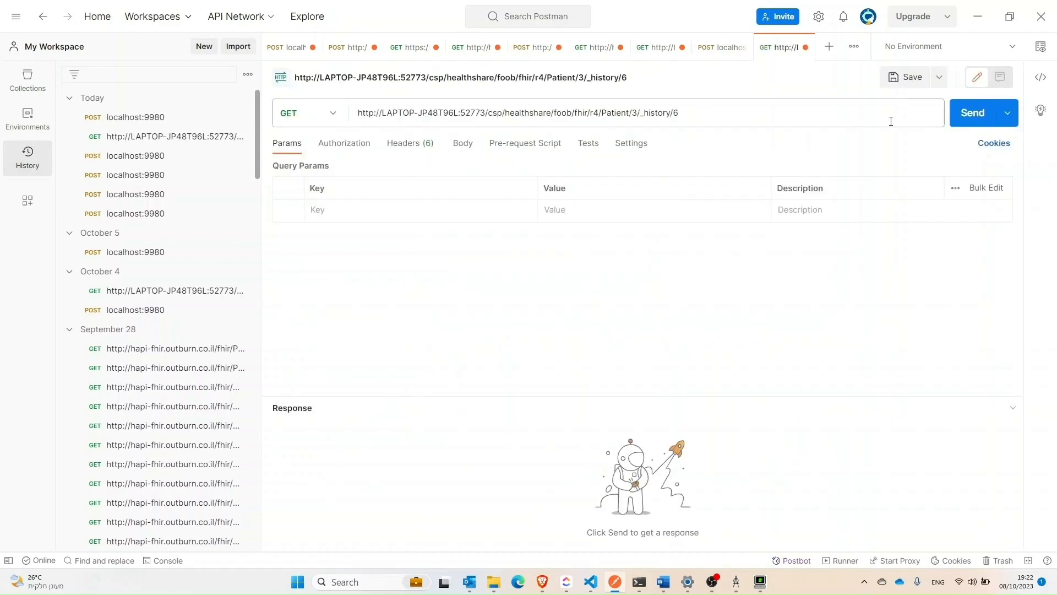
# Step: Send the GET request for Patient/3/_history/6 and look through the Patient resource in the response body
pyautogui.click(966, 119)
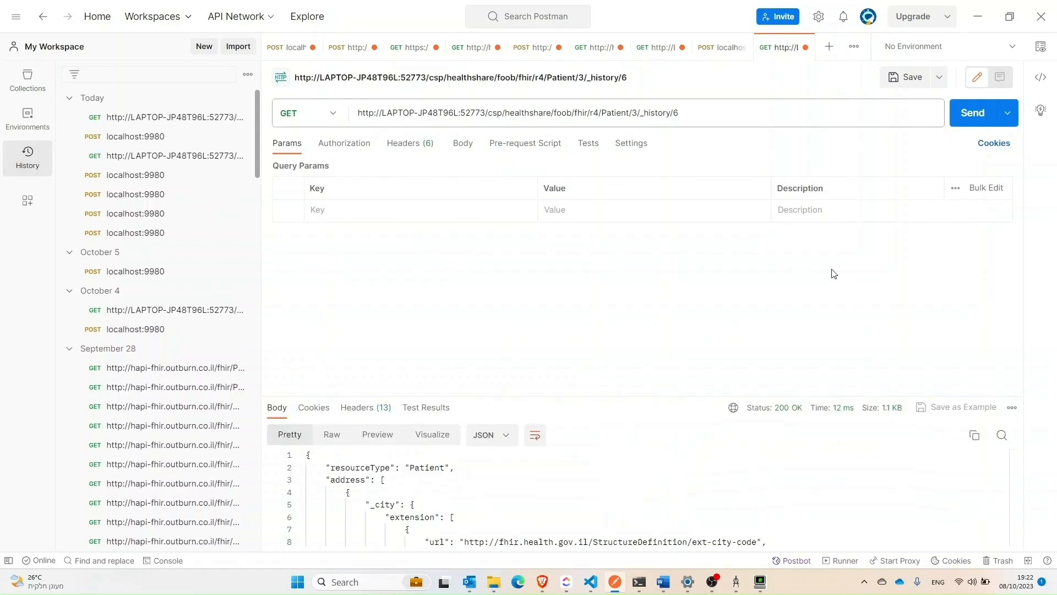
pyautogui.scroll(-10, 787, 469)
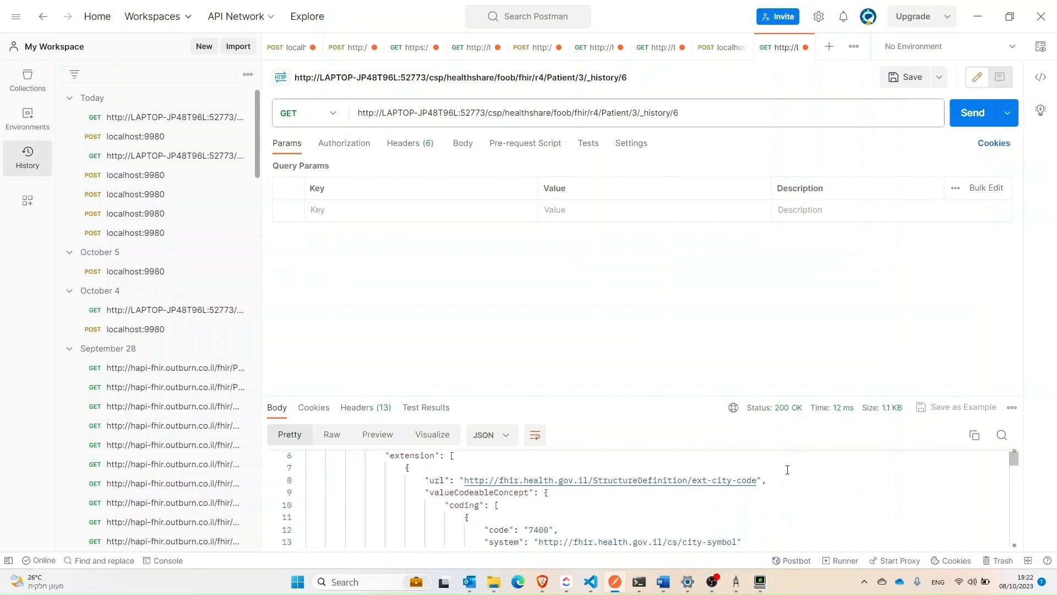
pyautogui.scroll(-2, 788, 469)
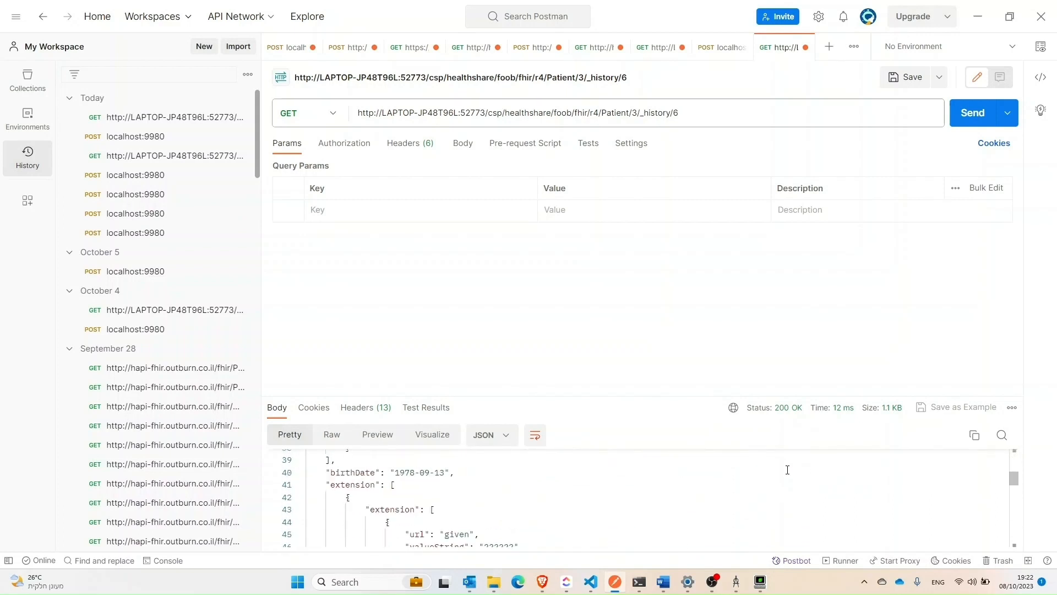
pyautogui.scroll(12, 788, 469)
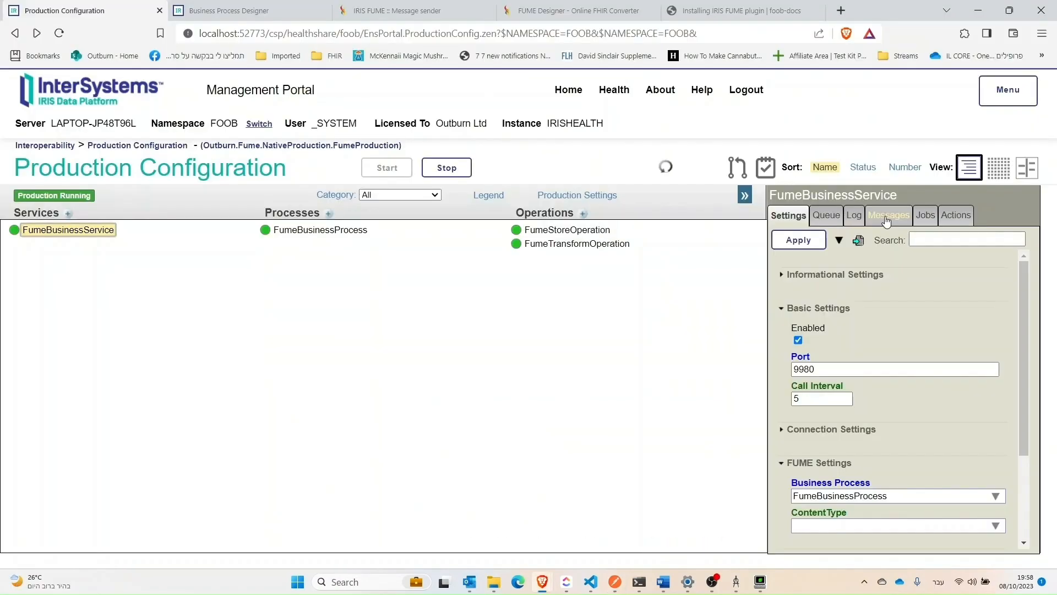
# Step: In the Management Portal's production configuration, open FumeBusinessService's messages in the Message Viewer and view the full trace of the newest one
pyautogui.click(887, 220)
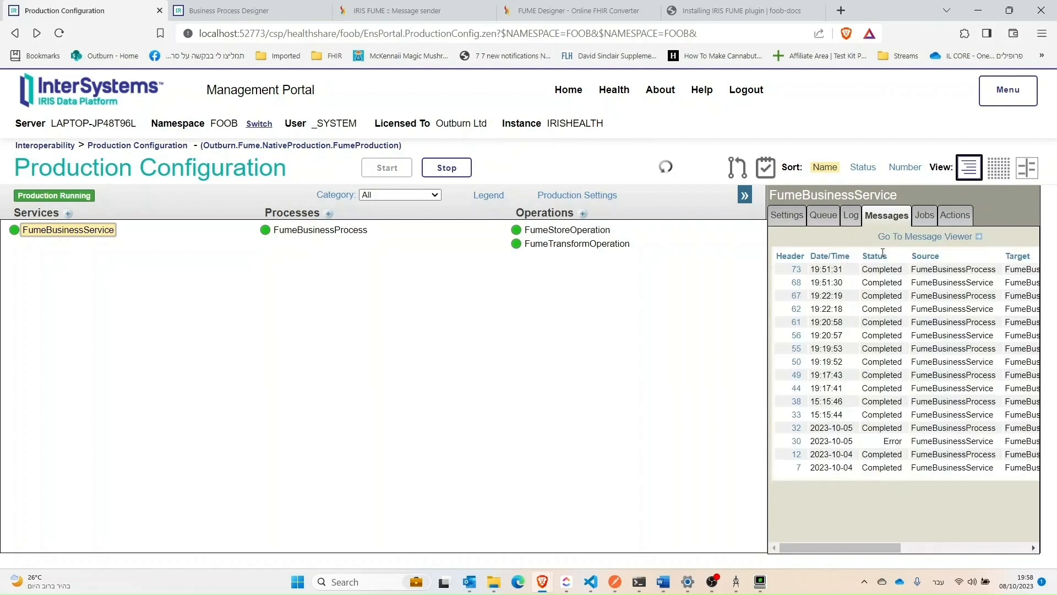
pyautogui.click(894, 237)
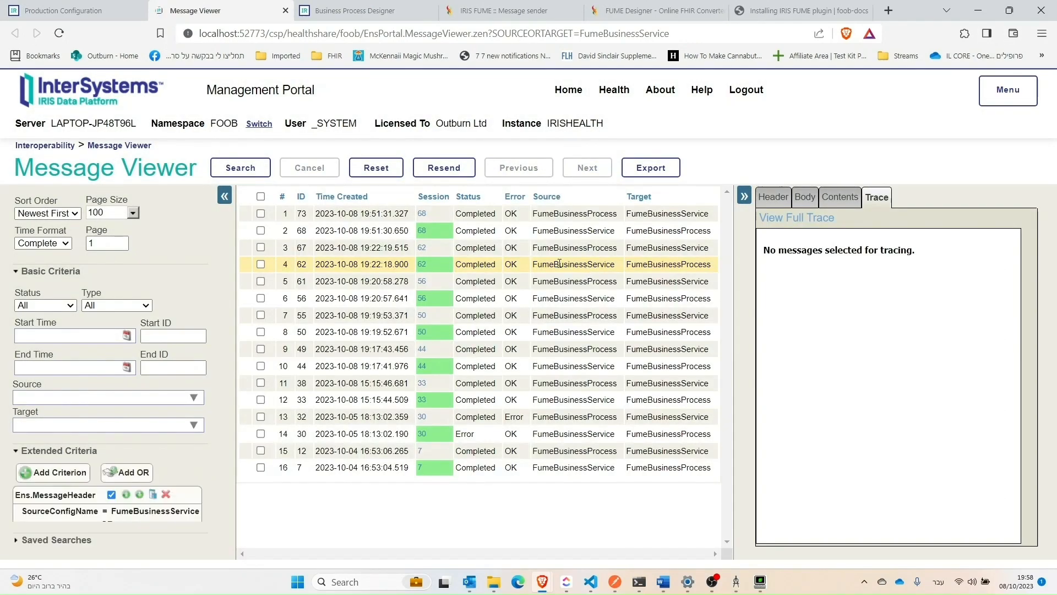
pyautogui.click(373, 215)
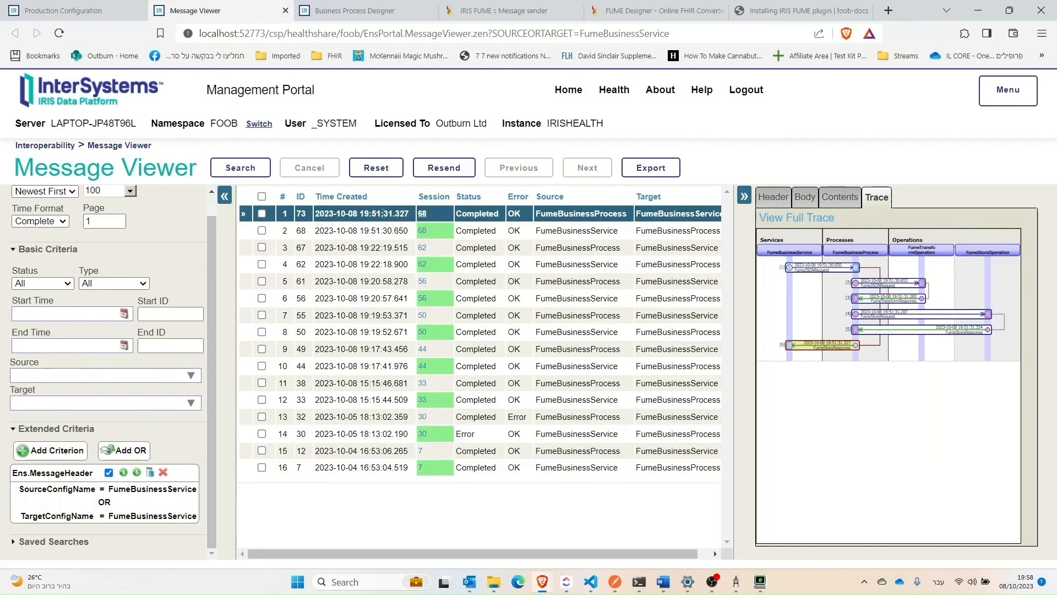
pyautogui.click(804, 216)
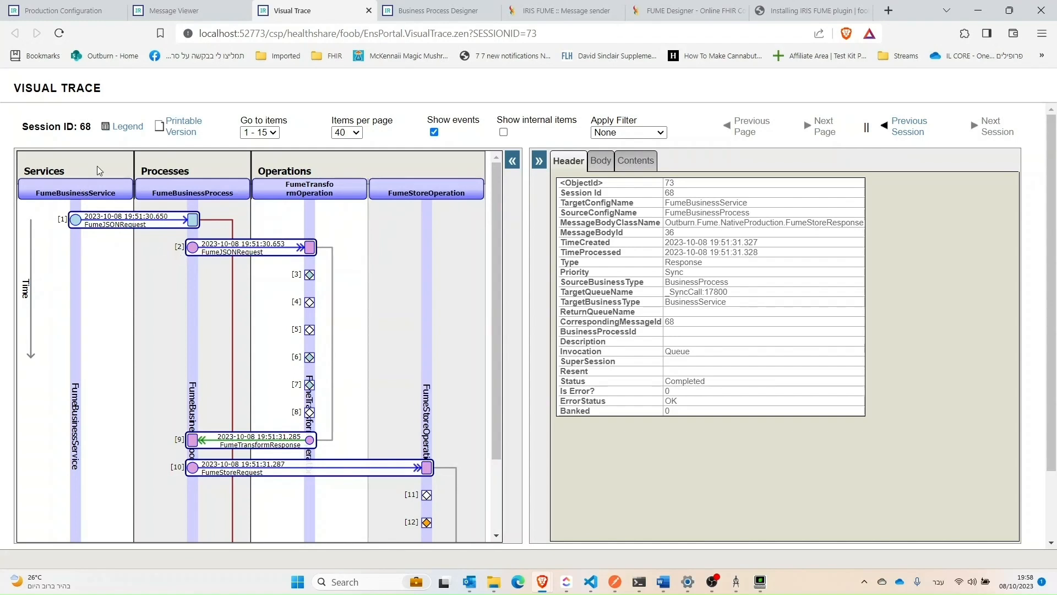
# Step: View the contents of the FumeJSONRequest sent to FumeTransformOperation, and inspect the details of its trace event [4]
pyautogui.click(206, 246)
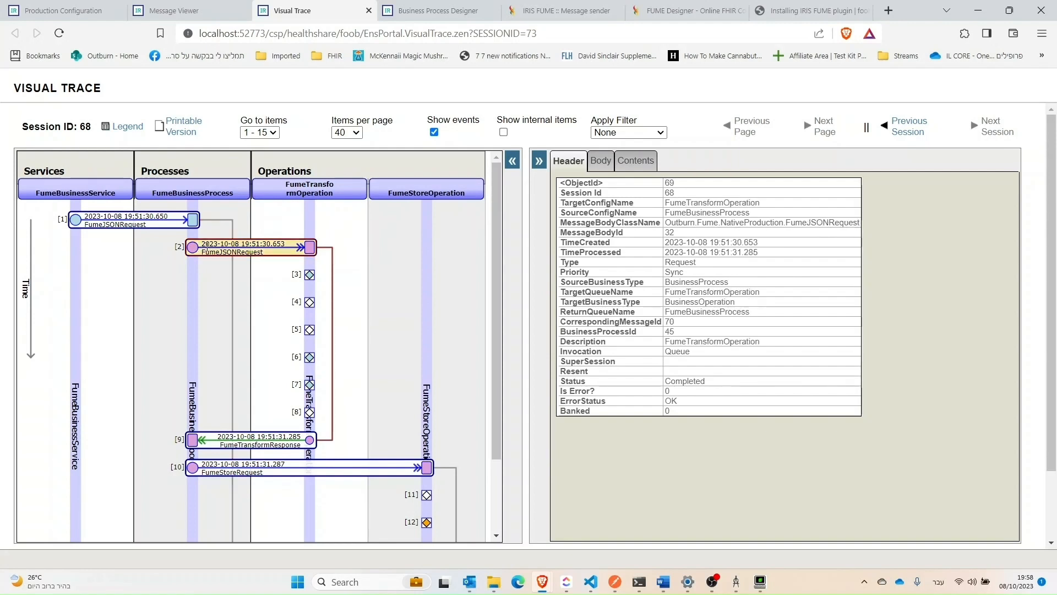
pyautogui.click(634, 161)
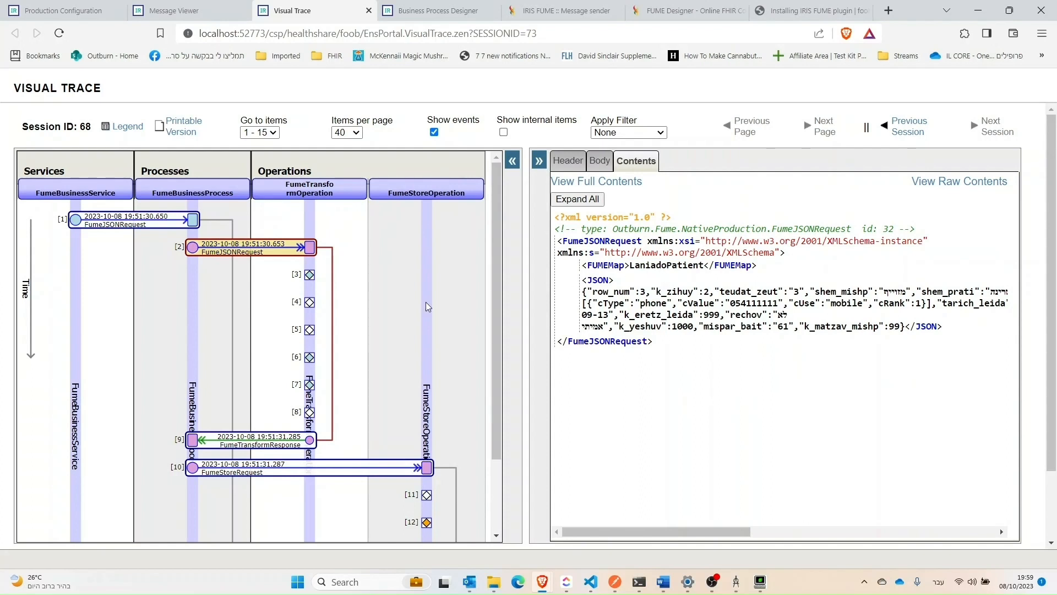
pyautogui.click(309, 302)
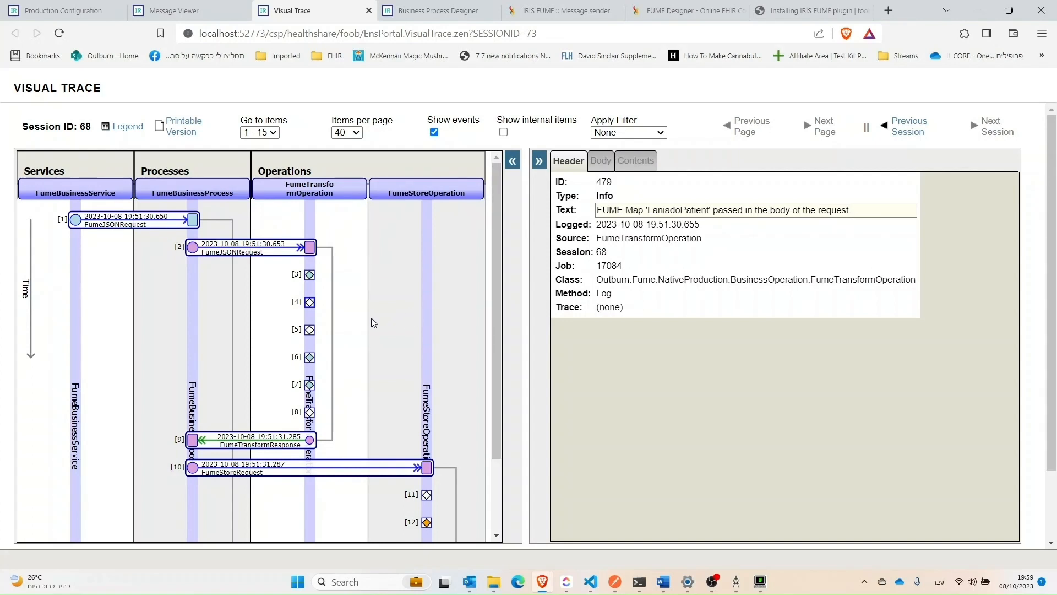
# Step: Examine the contents of the FumeTransformResponse message and the trace event [13] under FumeStoreOperation
pyautogui.scroll(-3, 371, 319)
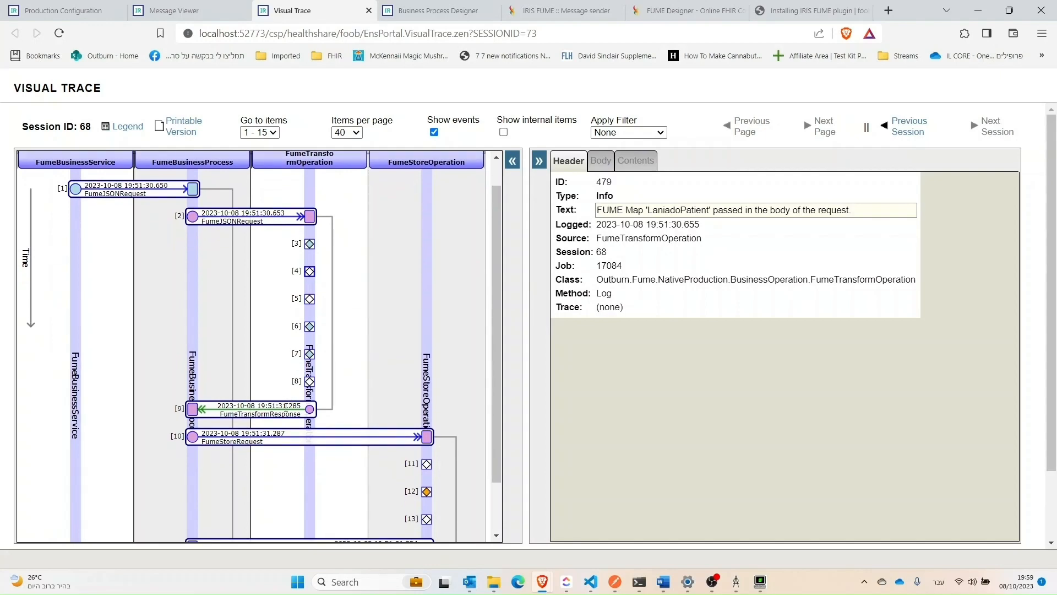
pyautogui.click(286, 407)
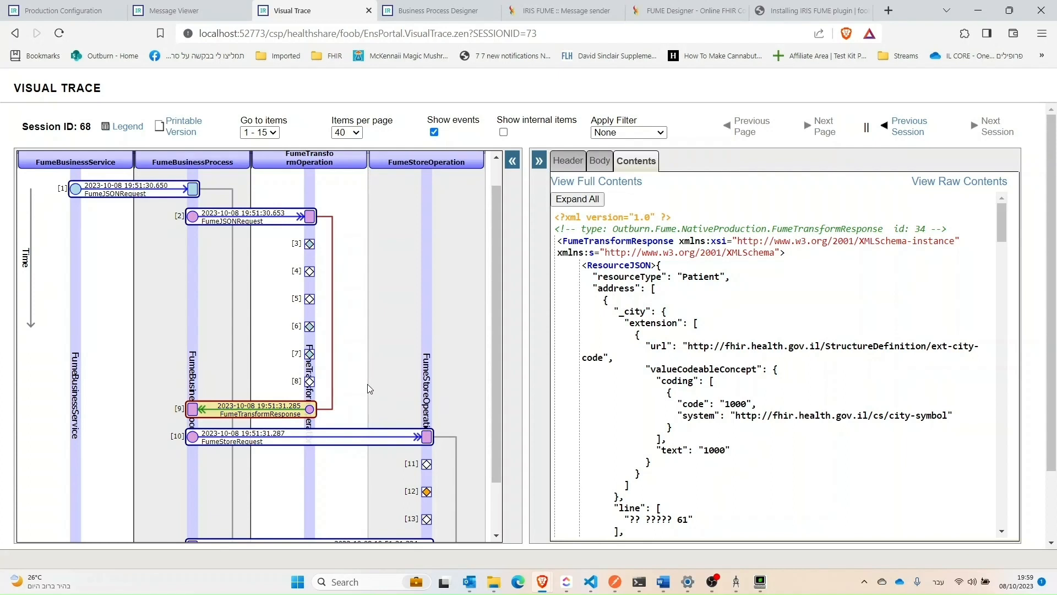
pyautogui.click(427, 520)
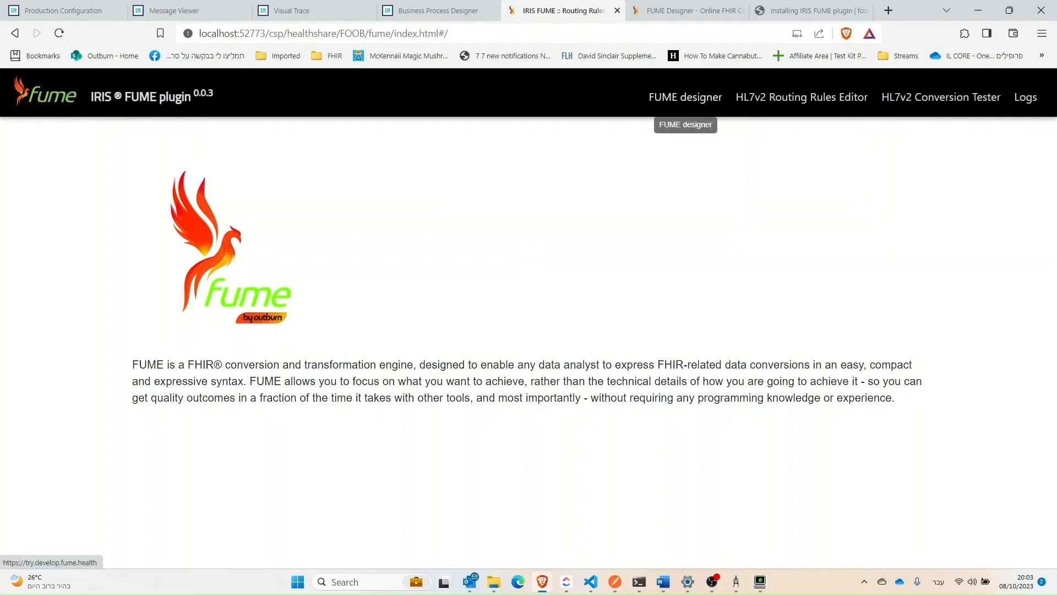
# Step: On the IRIS FUME plugin site, view the HL7v2 Routing Rules Editor and the HL7v2 Conversion Tester
pyautogui.click(826, 100)
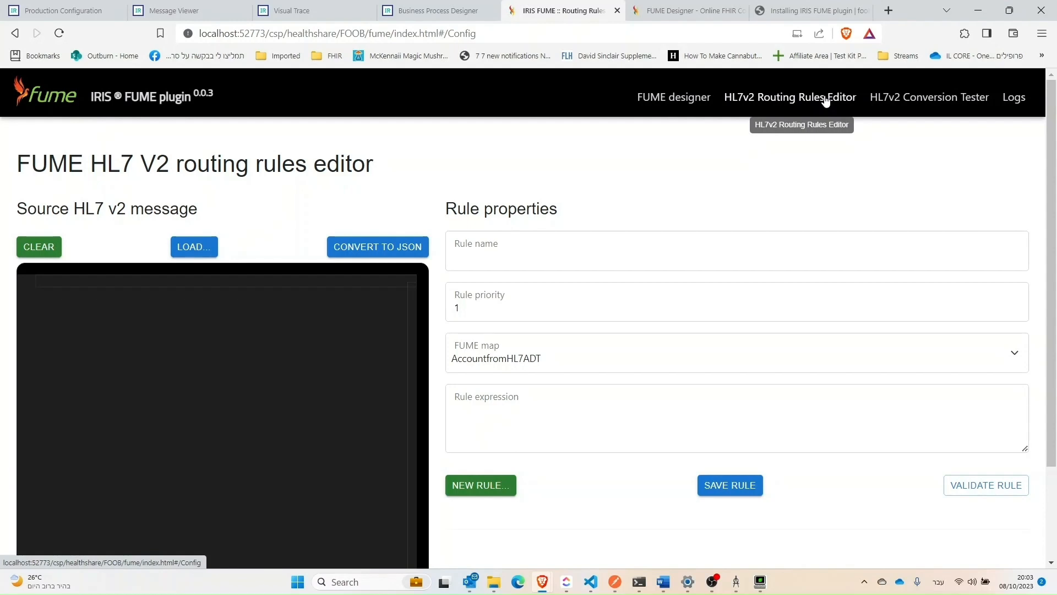
pyautogui.click(903, 98)
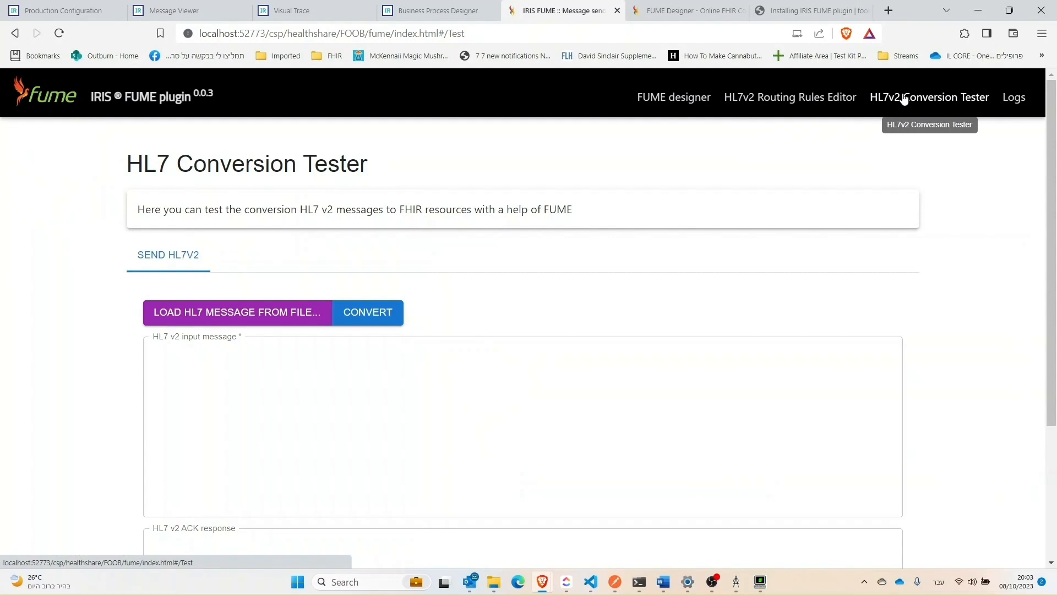